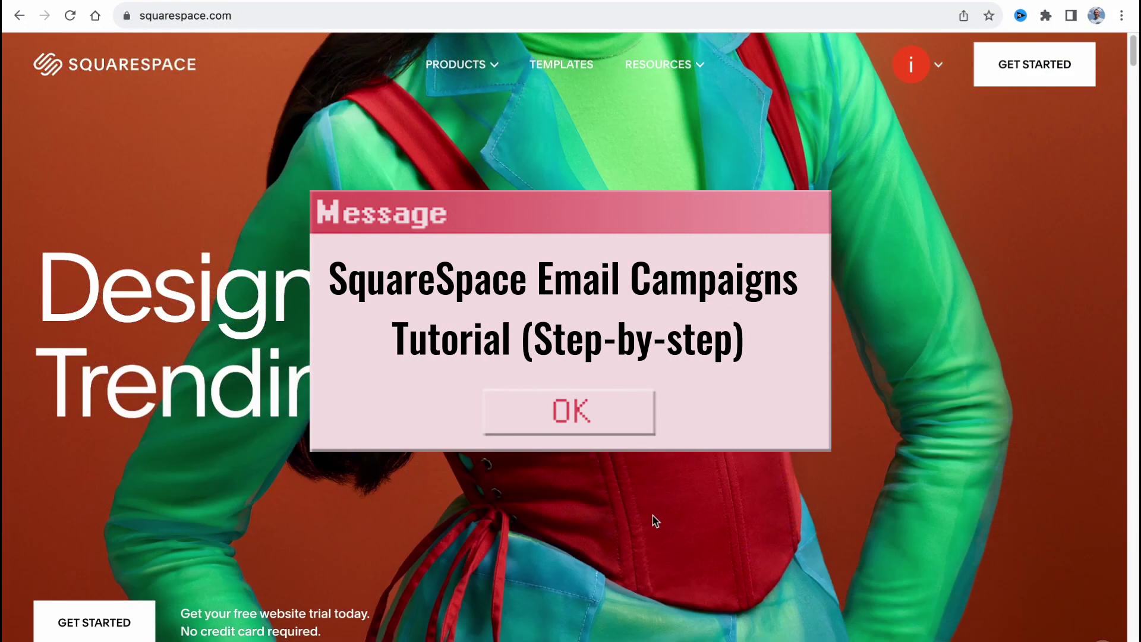
Go to the Account Dashboard from the avatar menu and enter the helpermans courses site
scroll(653, 516, down, 3)
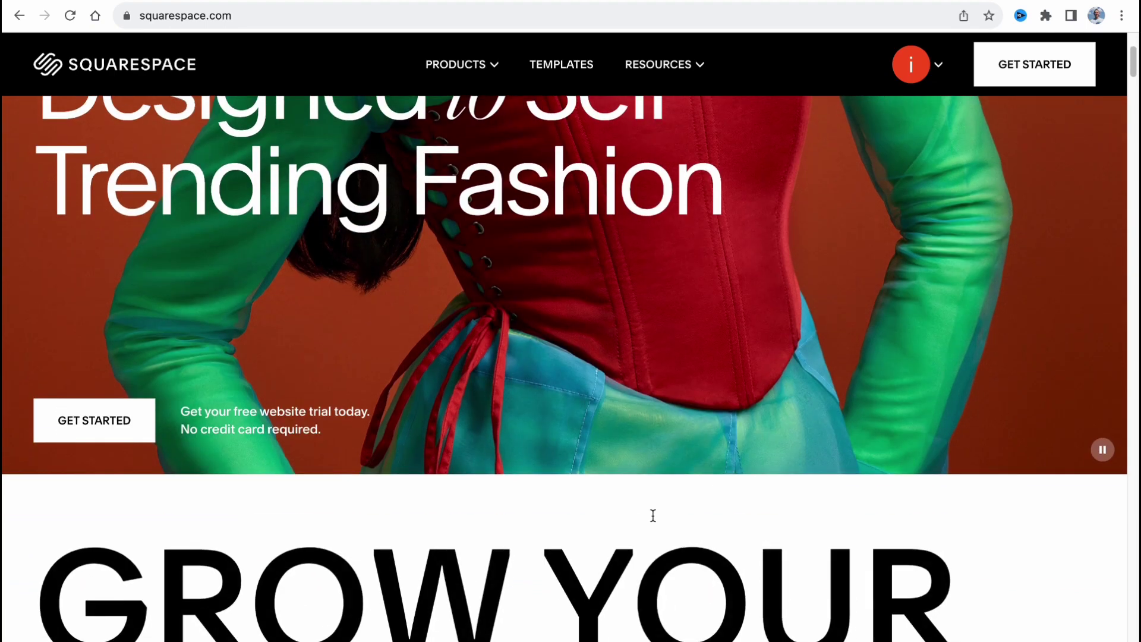
scroll(652, 515, down, 5)
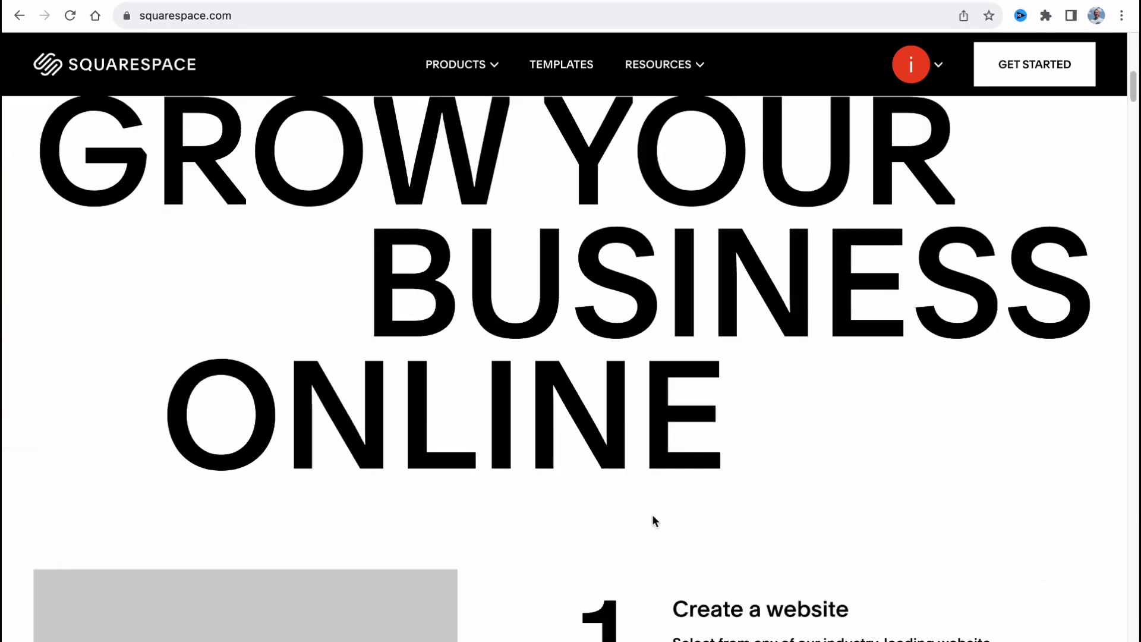
scroll(652, 515, up, 8)
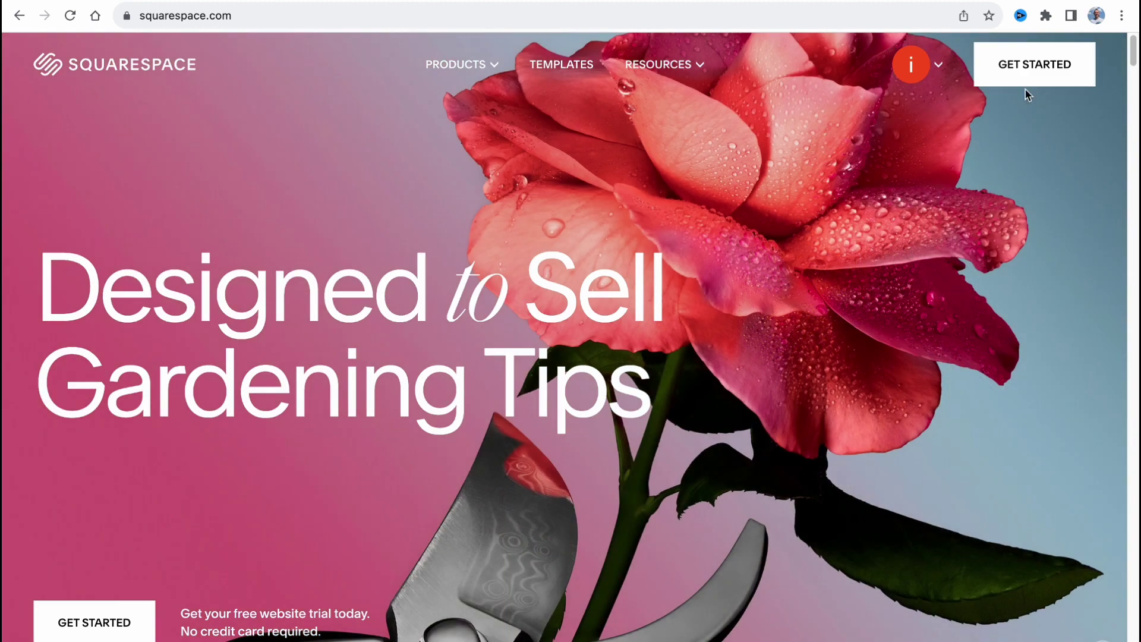
click(939, 65)
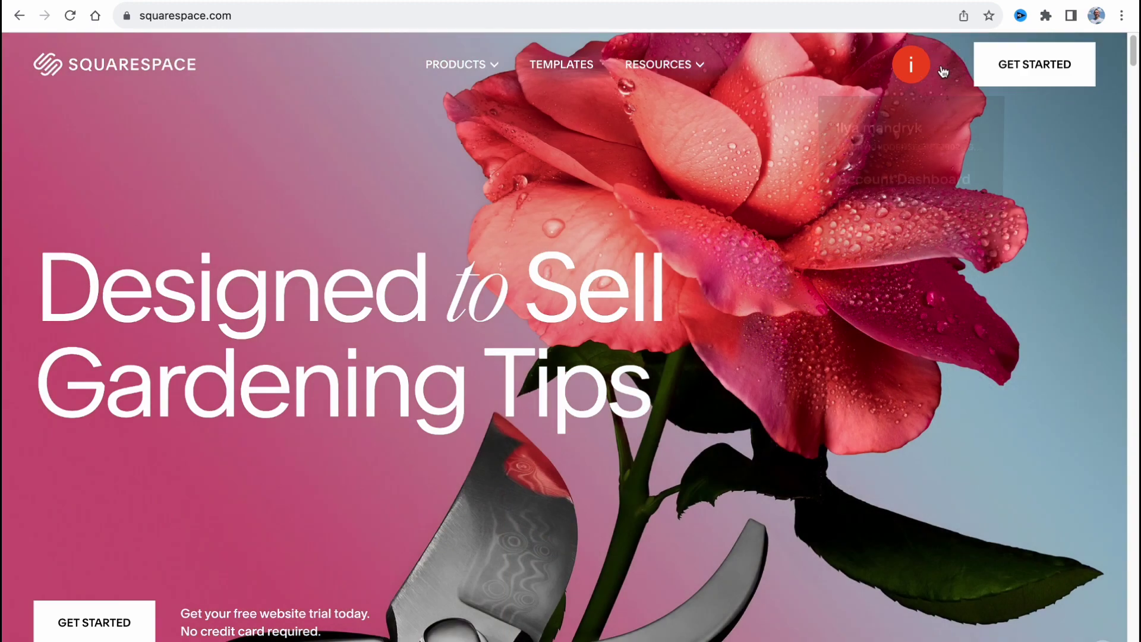
click(918, 178)
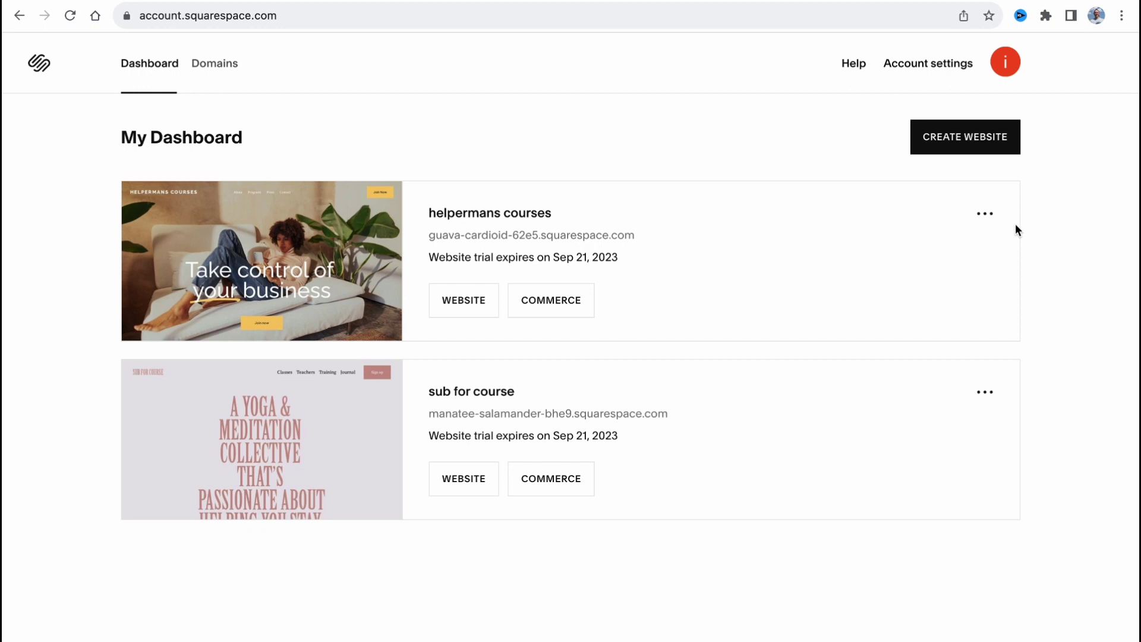
mouse_move(258, 267)
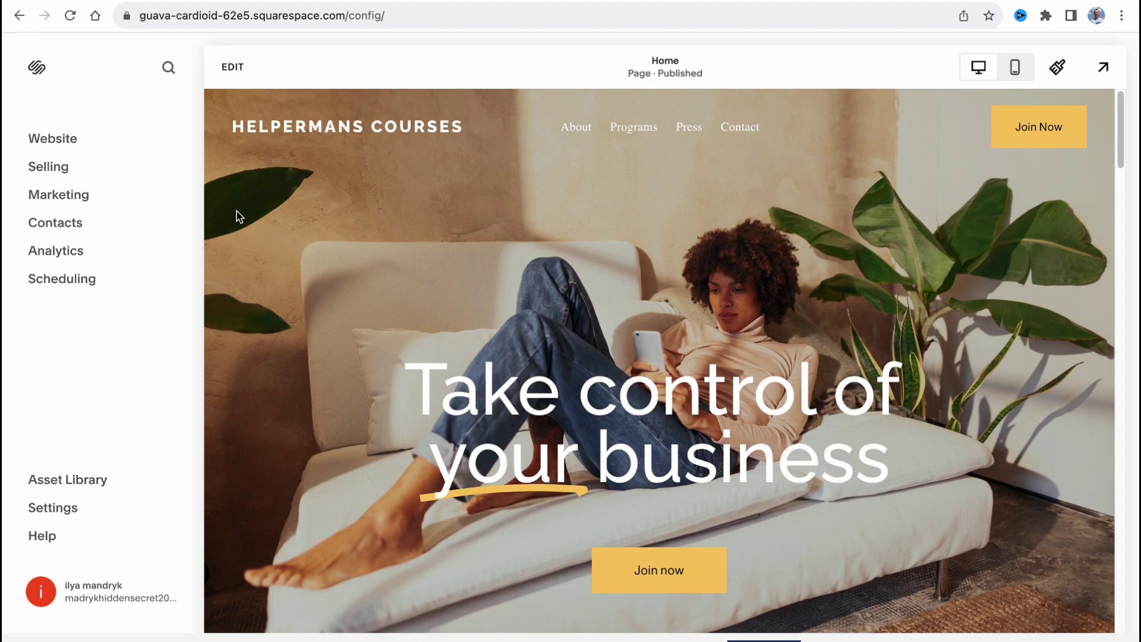
Open Email Campaigns under Marketing and look at the saved Drafts
click(58, 206)
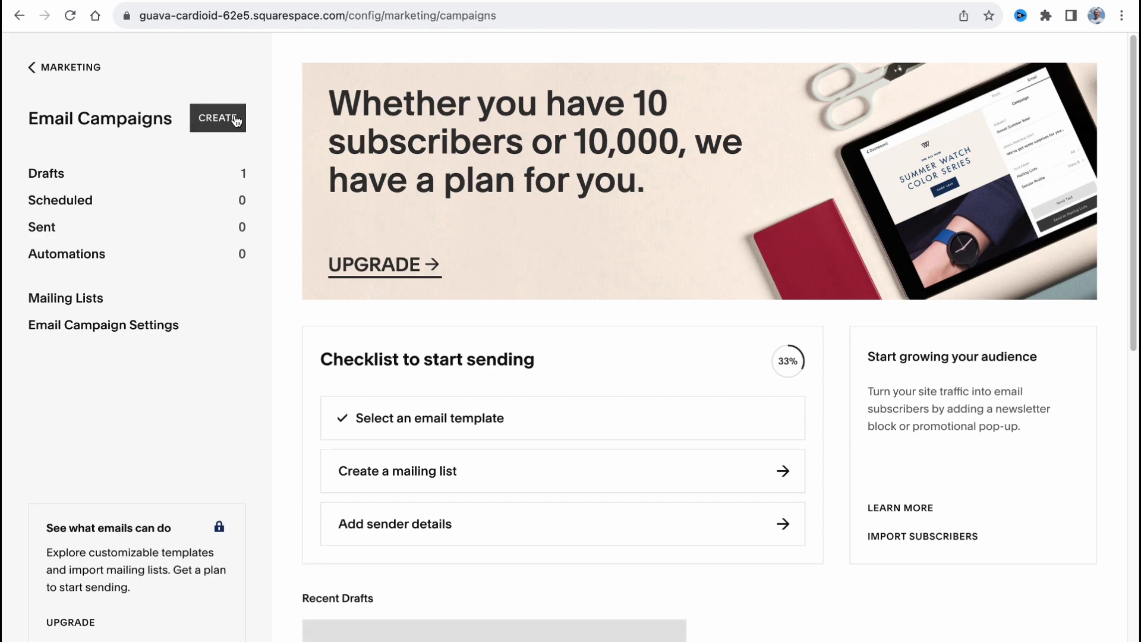
click(47, 175)
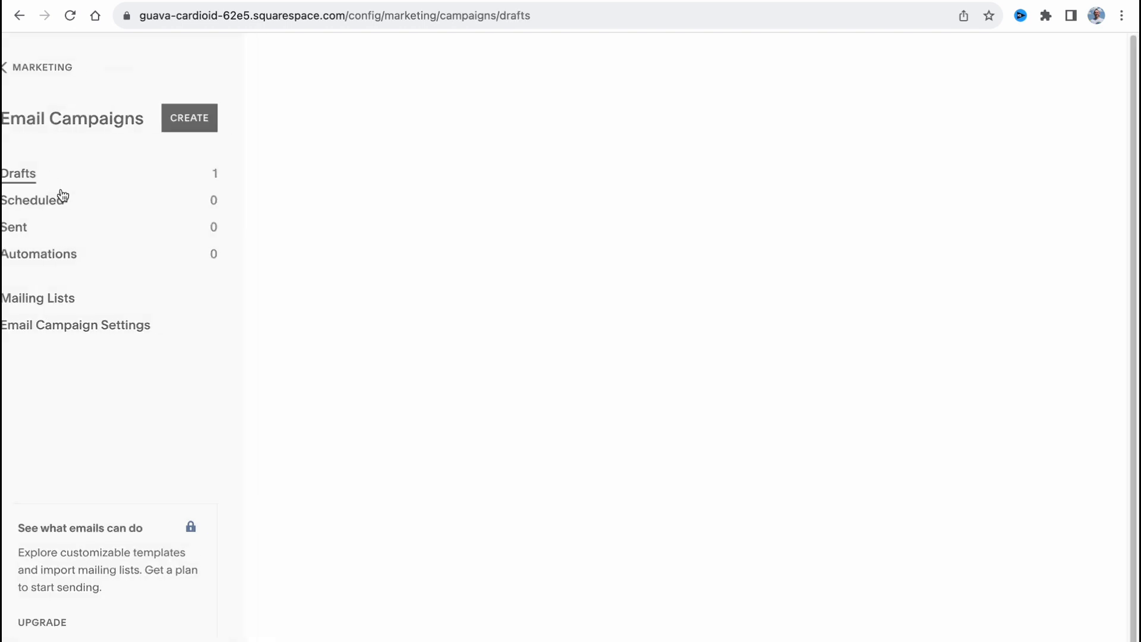
click(52, 72)
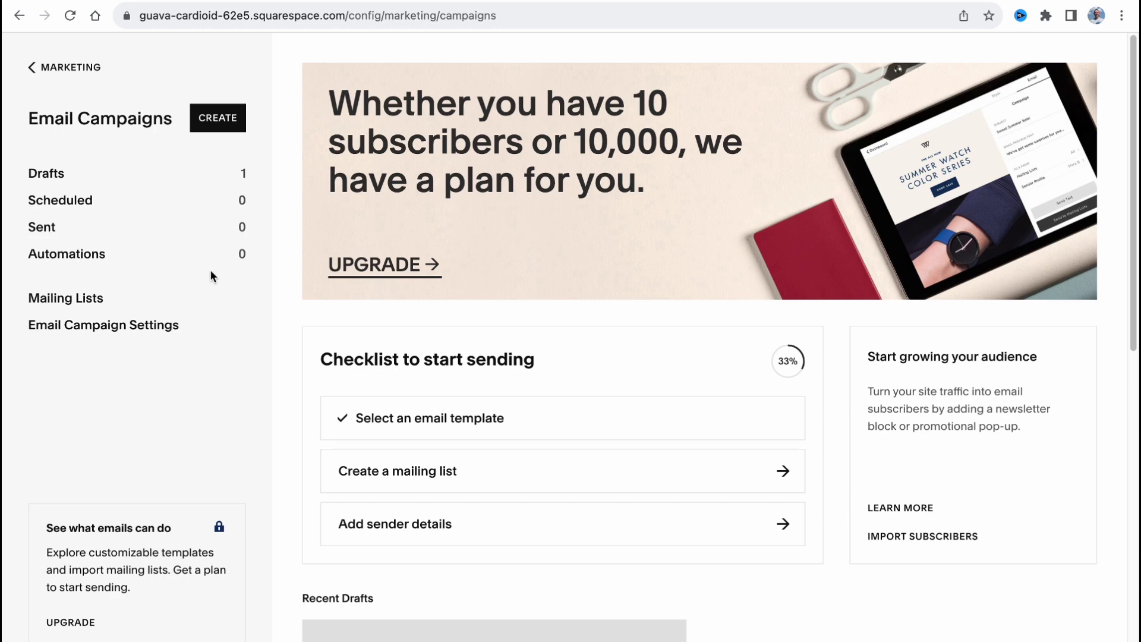
Check the sending checklist and email templates page, then return to the campaigns overview
drag(321, 348, 572, 358)
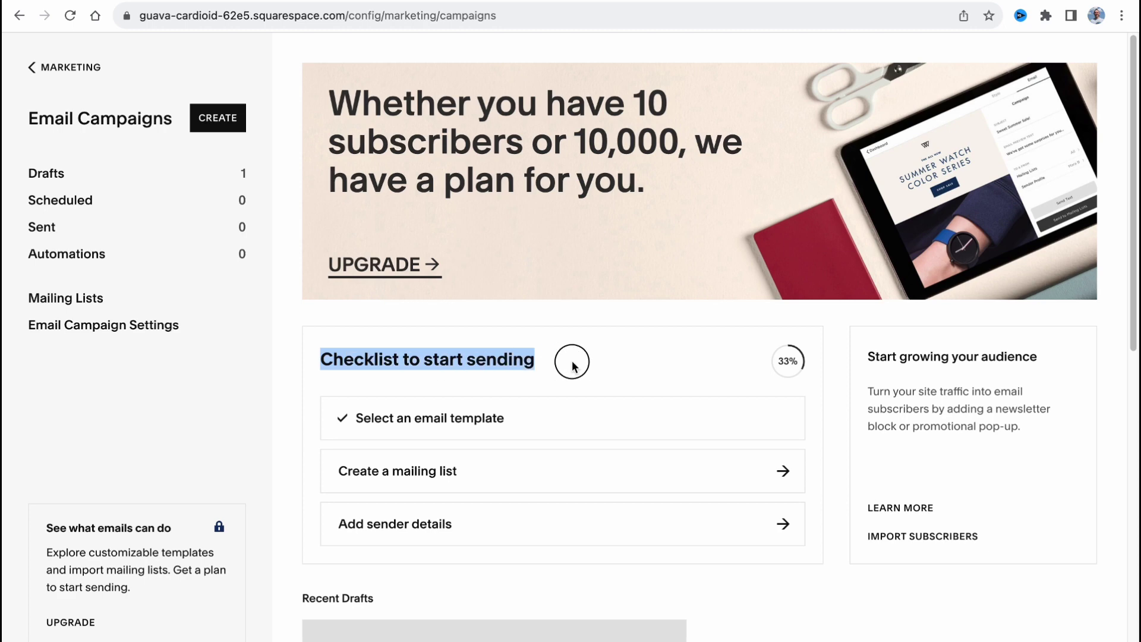
click(630, 333)
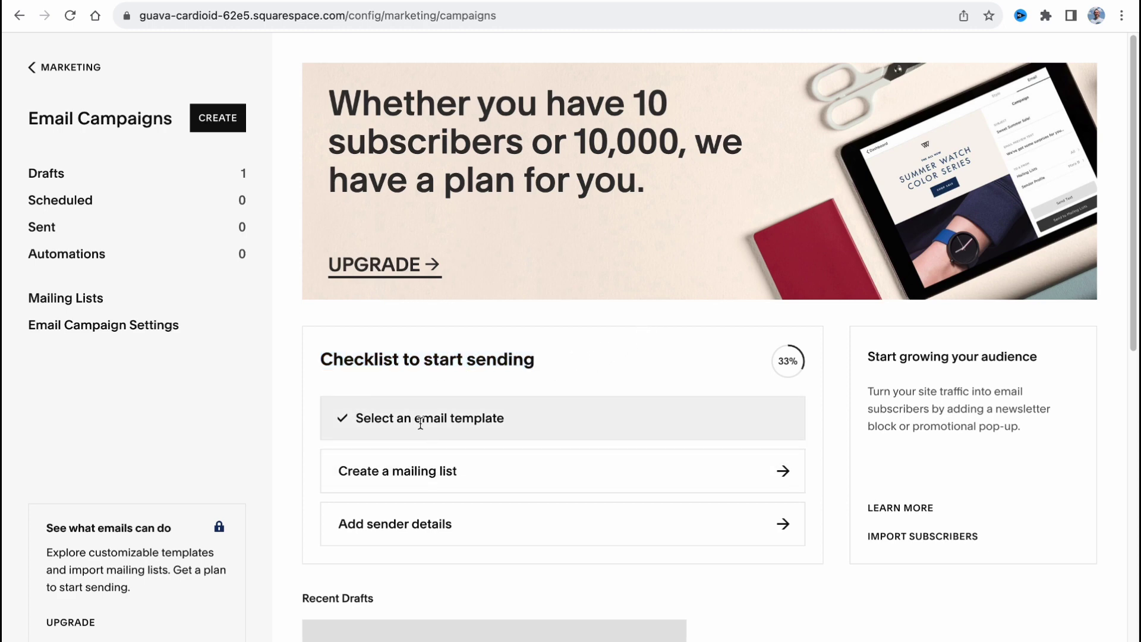
click(475, 418)
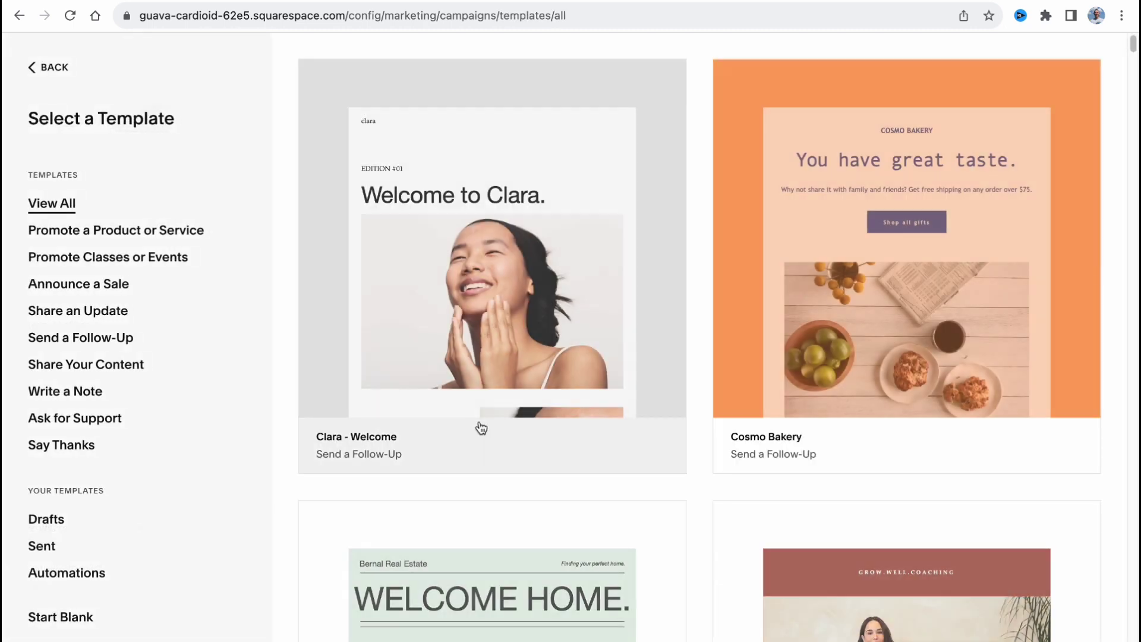
click(22, 69)
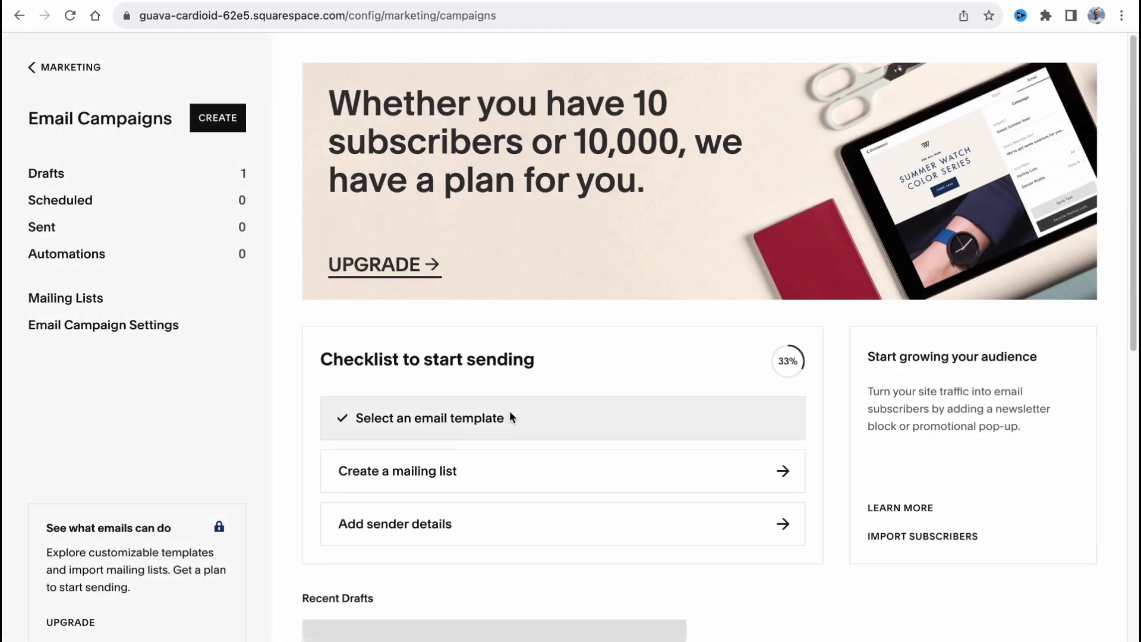
Create a new campaign, browsing Popular, Subscriber Activity and Customer Activity types before choosing Blast
click(225, 123)
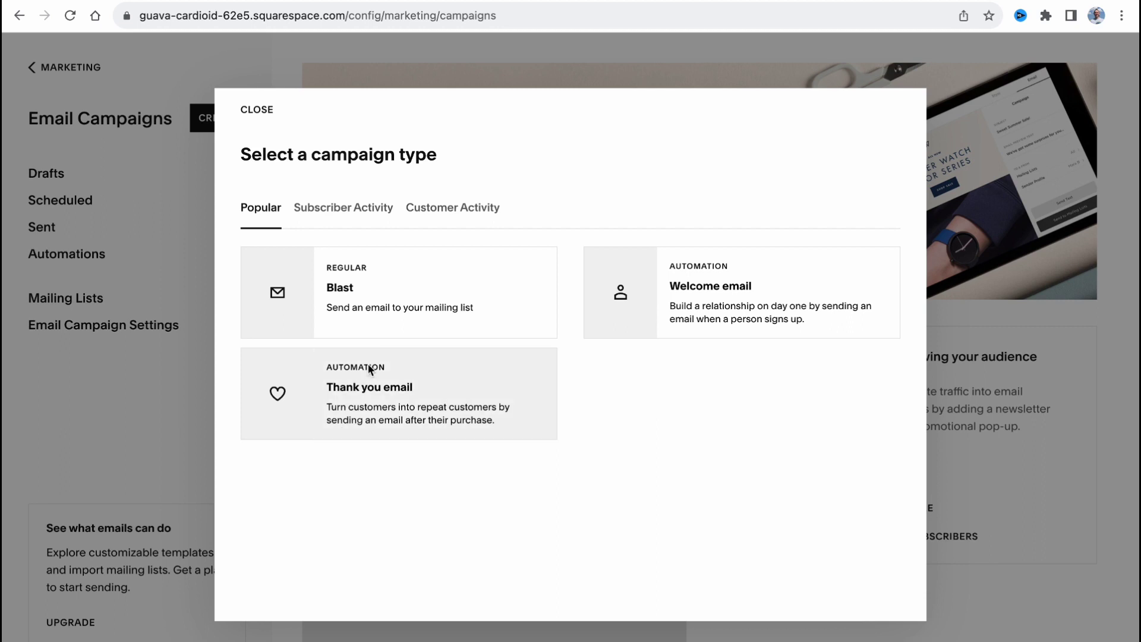
click(364, 212)
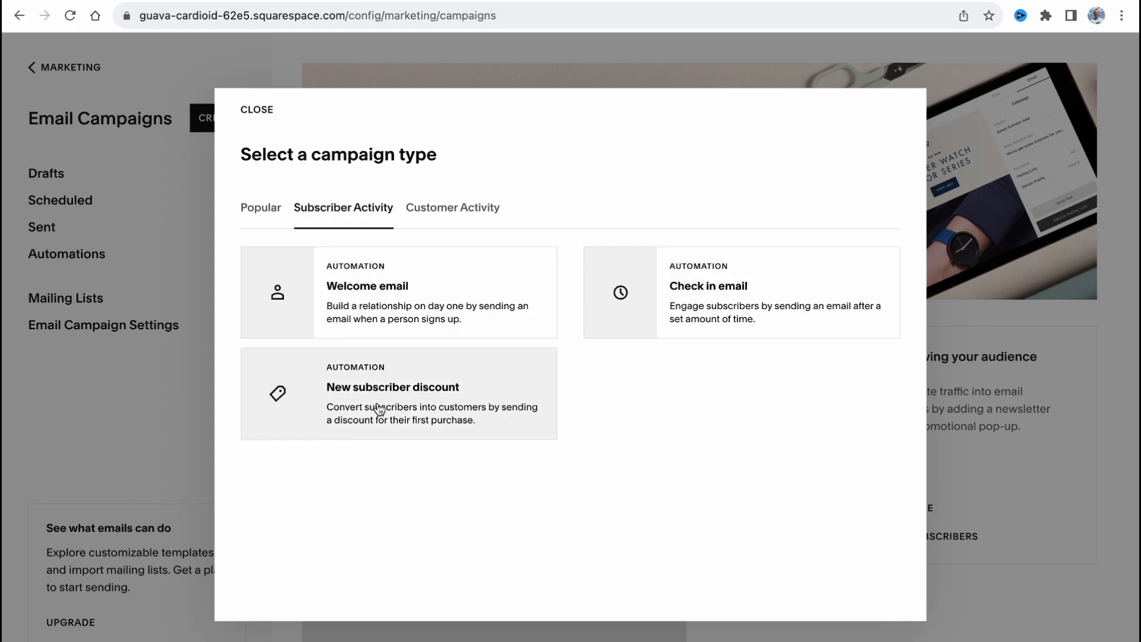
click(467, 212)
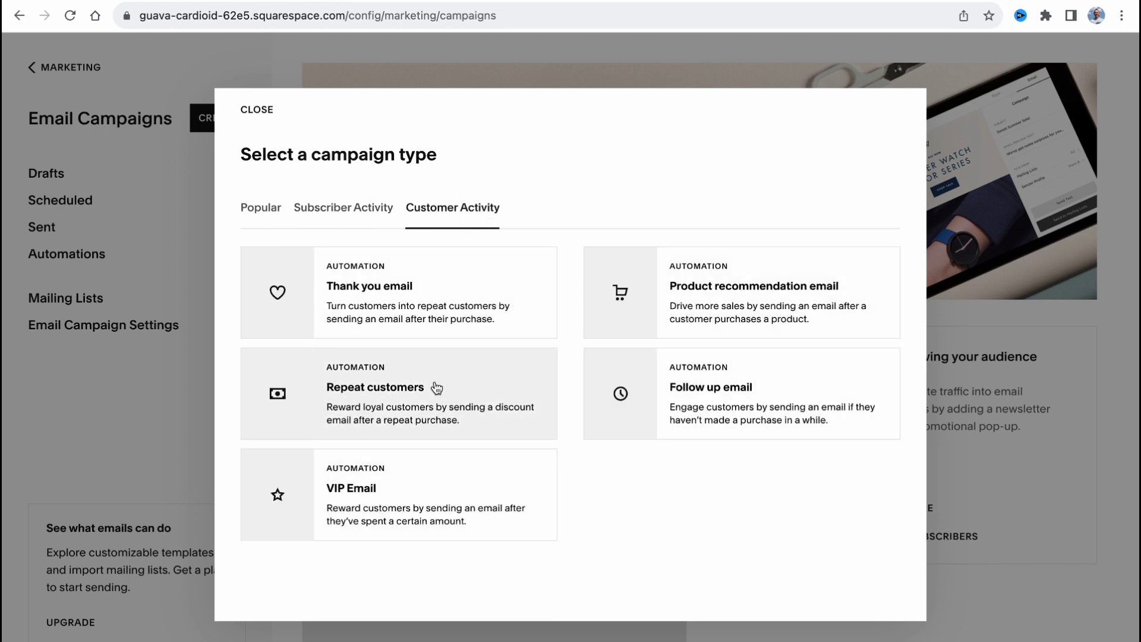
click(268, 212)
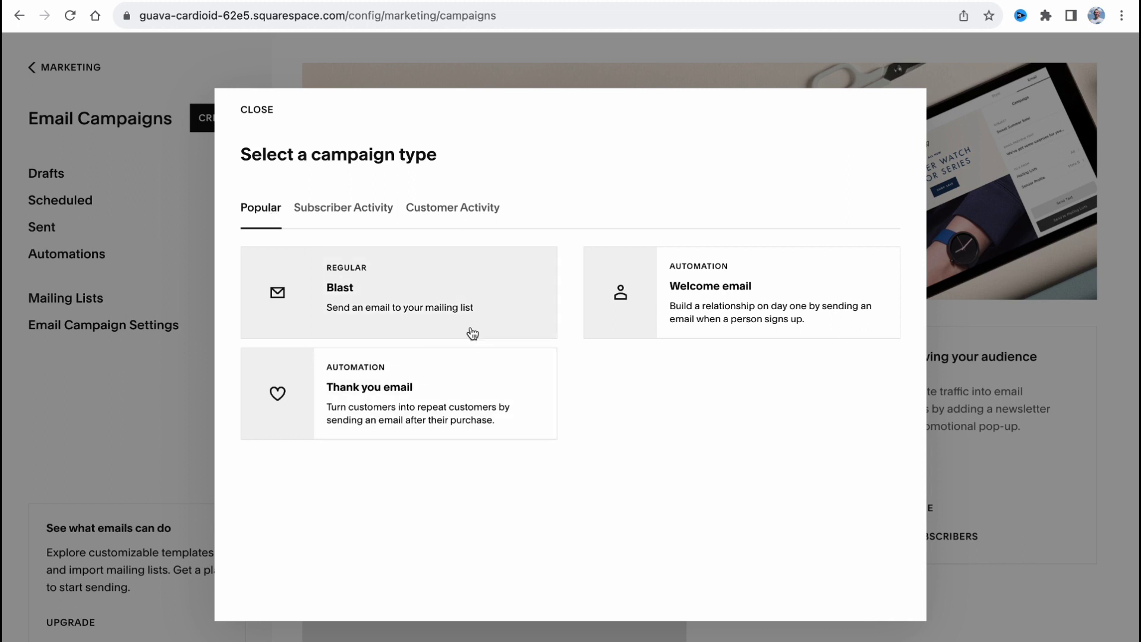
click(377, 290)
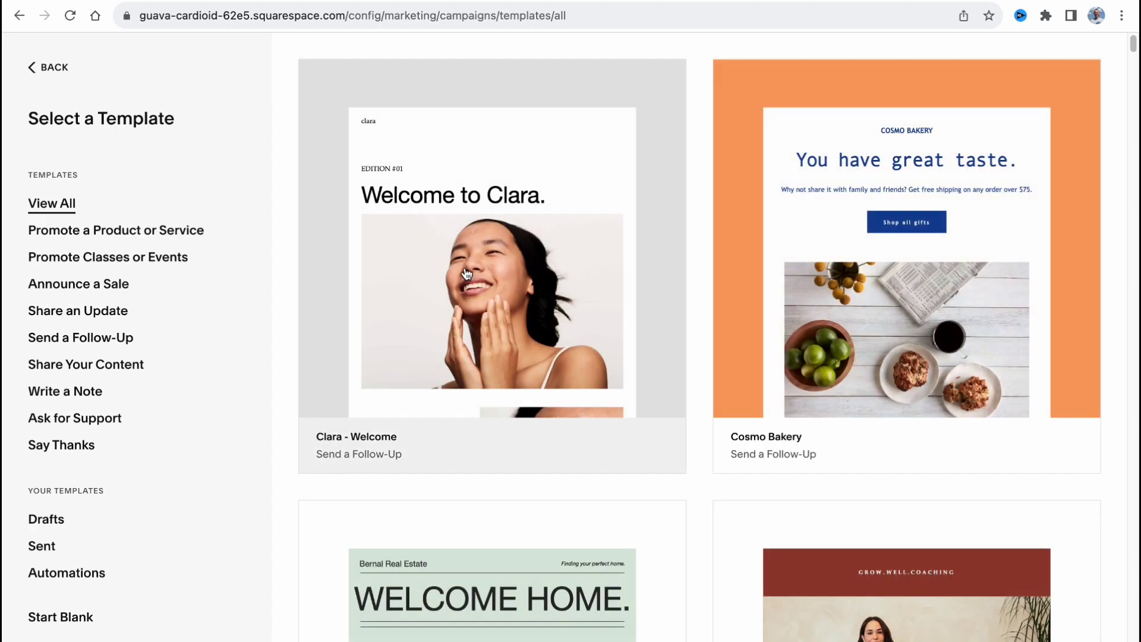
Browse the template grid and view the Start Blank template
scroll(688, 359, down, 10)
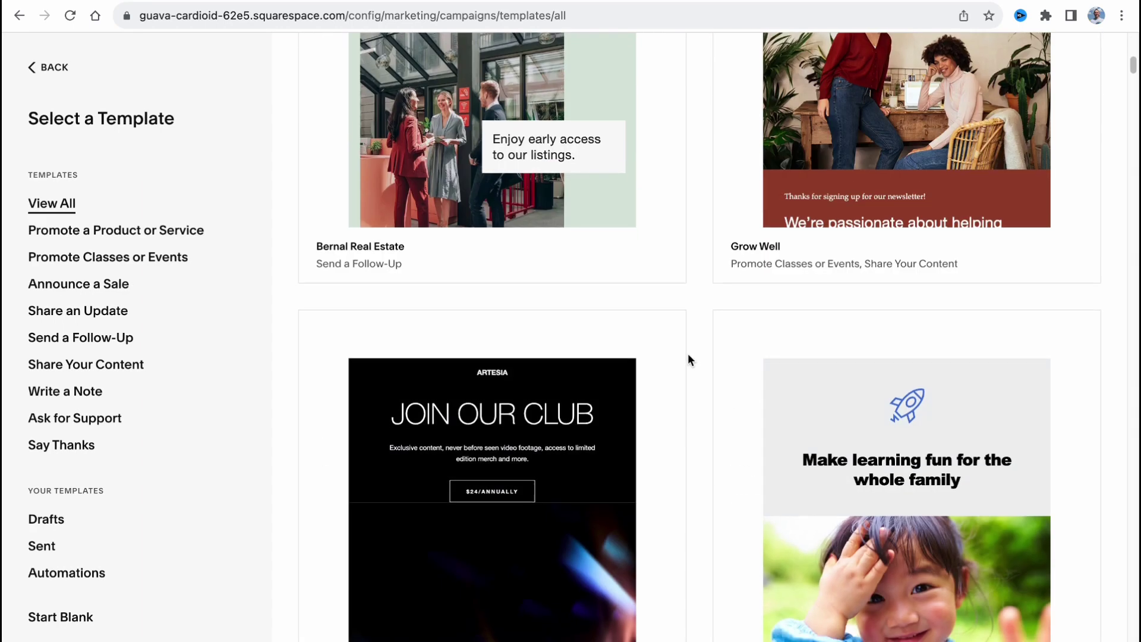
scroll(687, 359, down, 1)
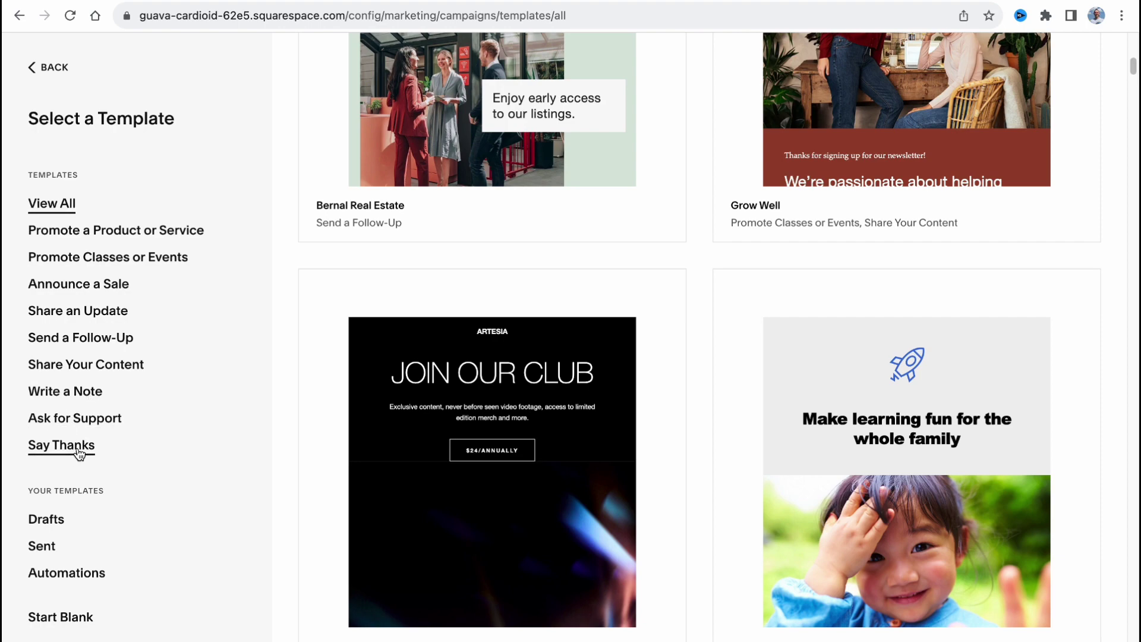
scroll(115, 454, down, 3)
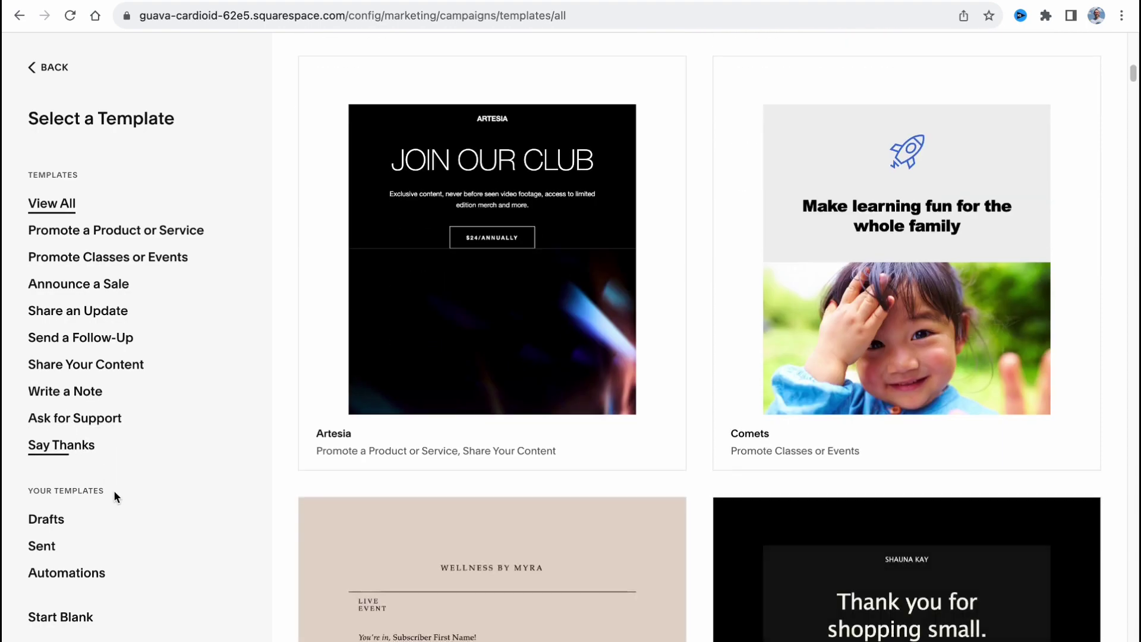
scroll(114, 488, up, 6)
scroll(114, 487, up, 6)
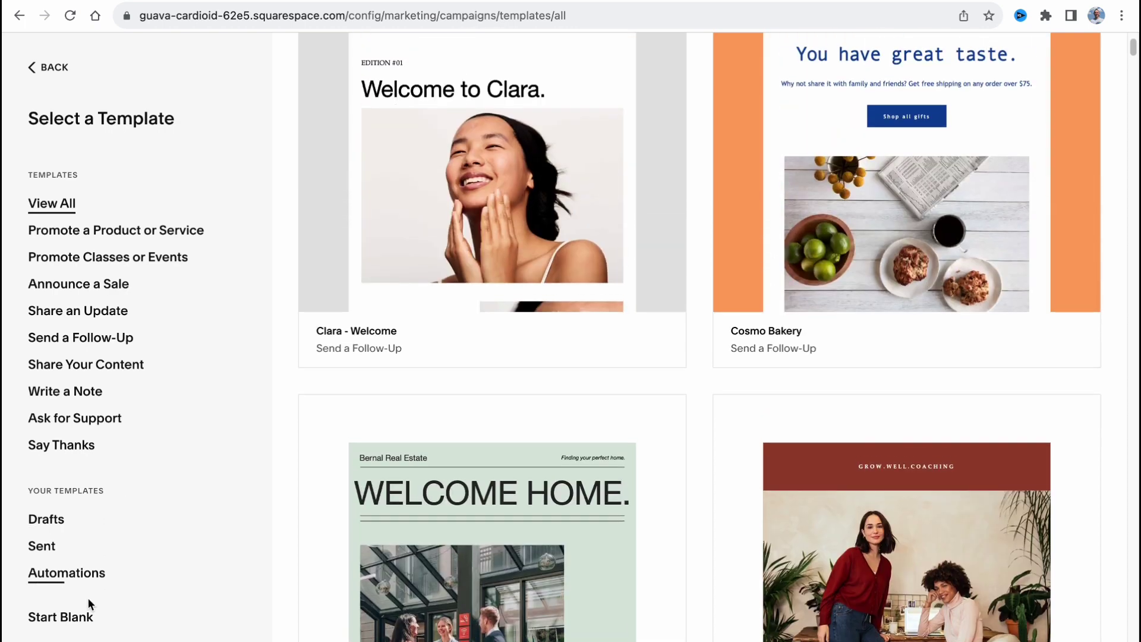
click(50, 621)
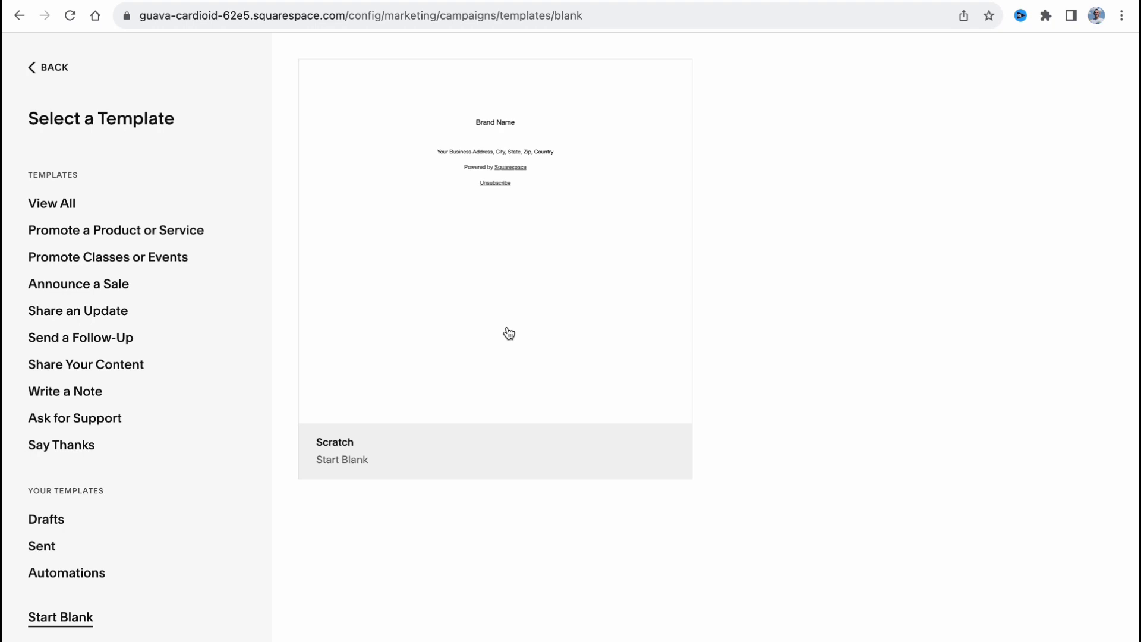
Filter the templates to Share Your Content and scroll through Drop, Heal, Guide and others
click(104, 372)
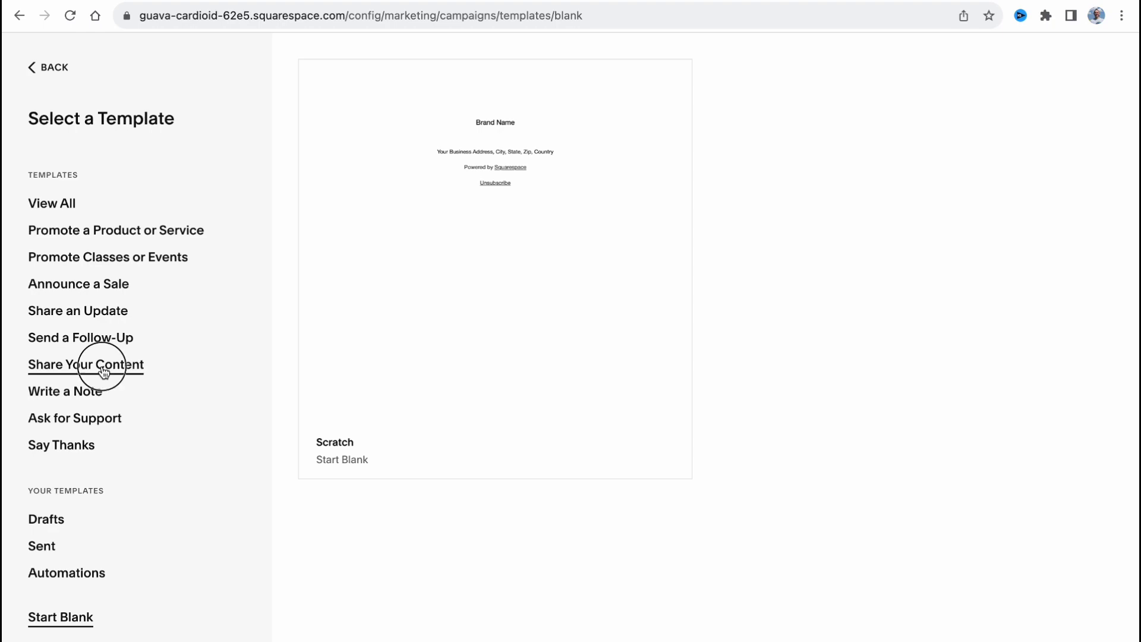
scroll(394, 341, down, 1)
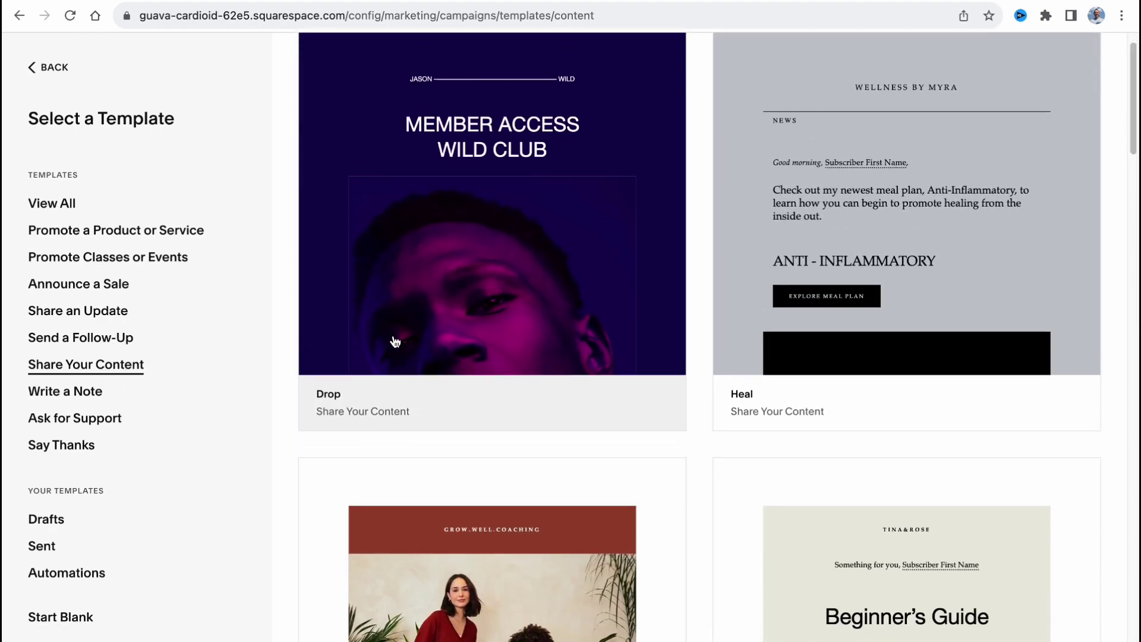
scroll(565, 395, down, 5)
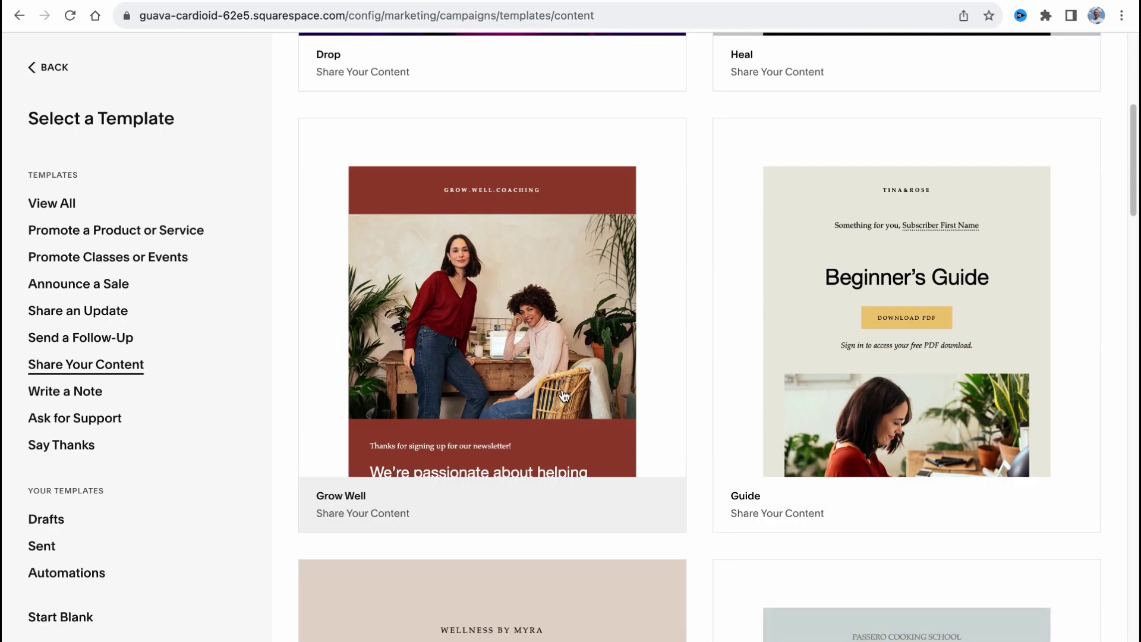
scroll(553, 387, down, 1)
scroll(547, 382, down, 10)
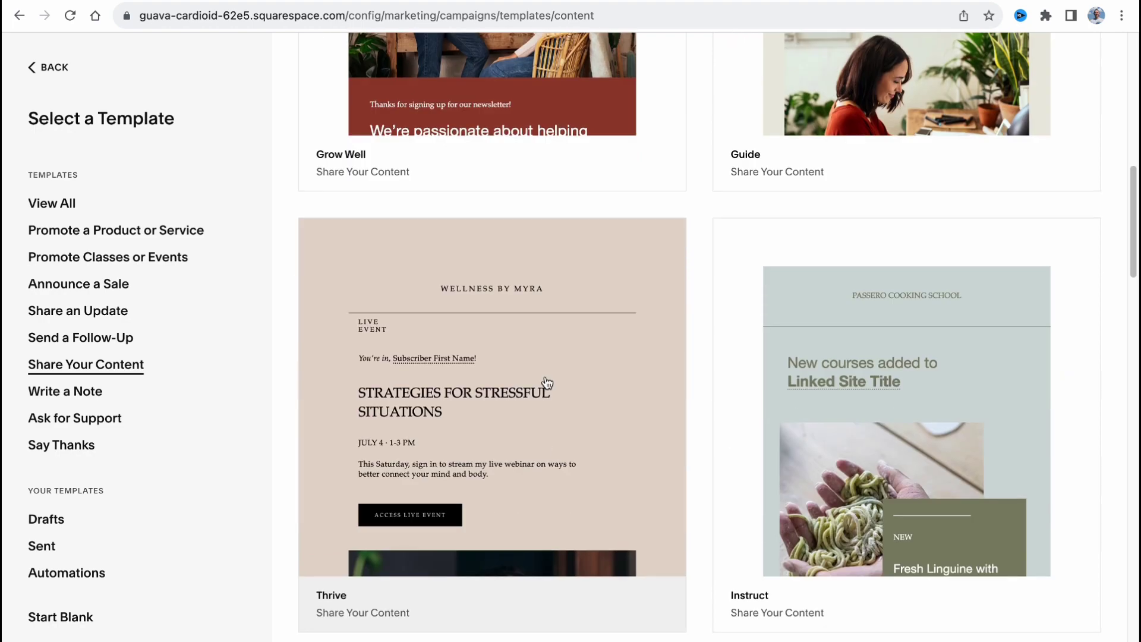
scroll(546, 382, up, 10)
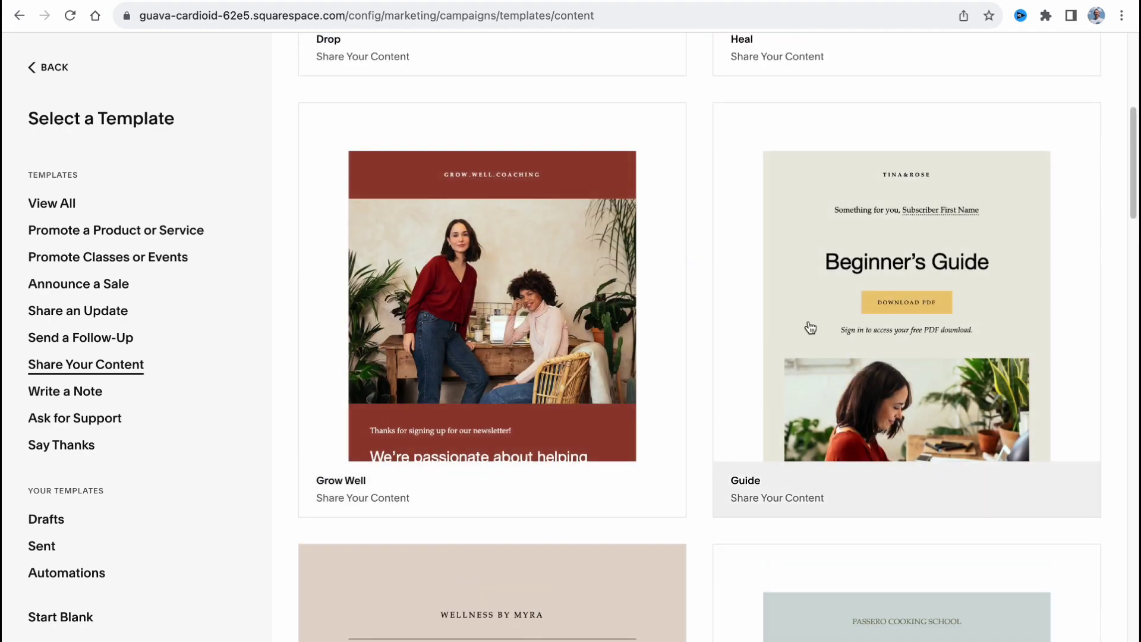
Preview the Guide template and use it to start the Beginner's Guide email
click(956, 337)
scroll(878, 328, down, 3)
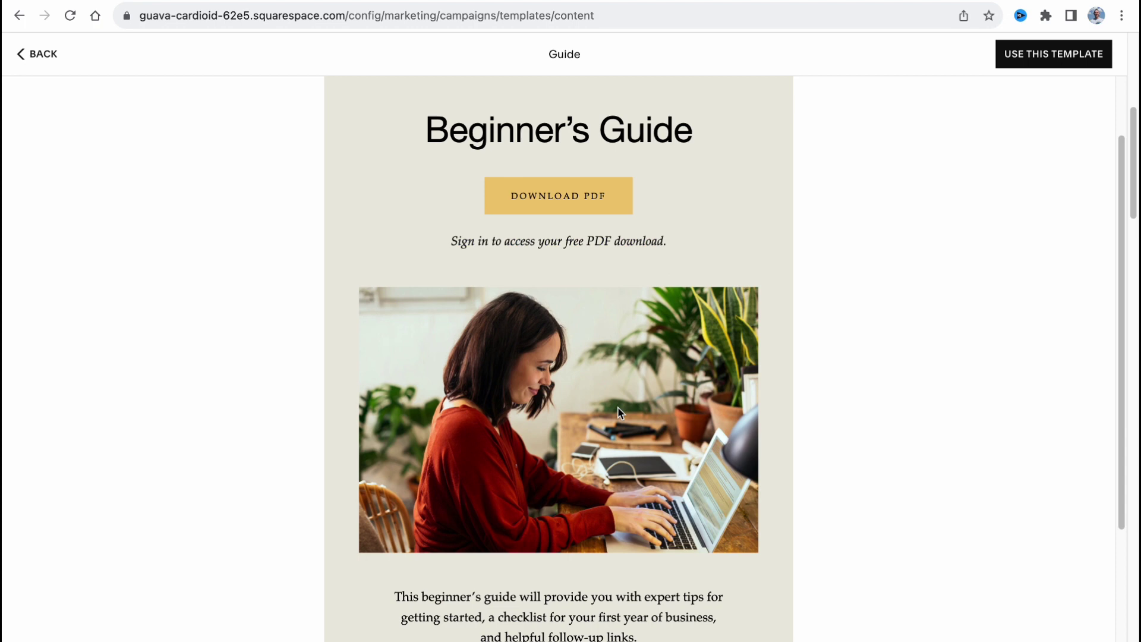
scroll(617, 412, down, 3)
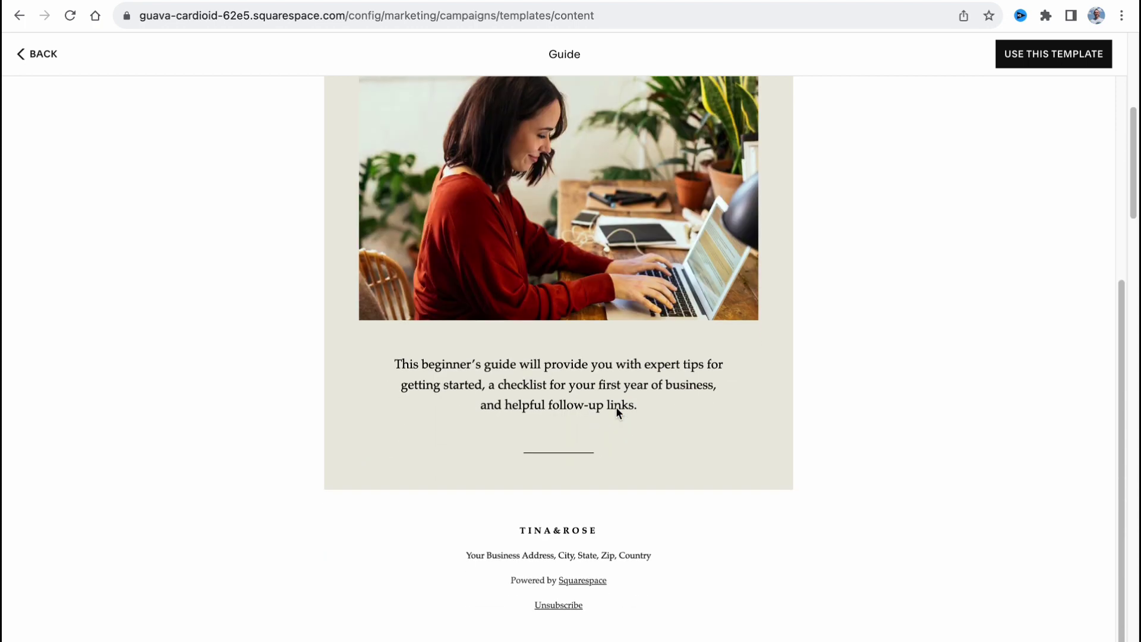
scroll(617, 411, up, 6)
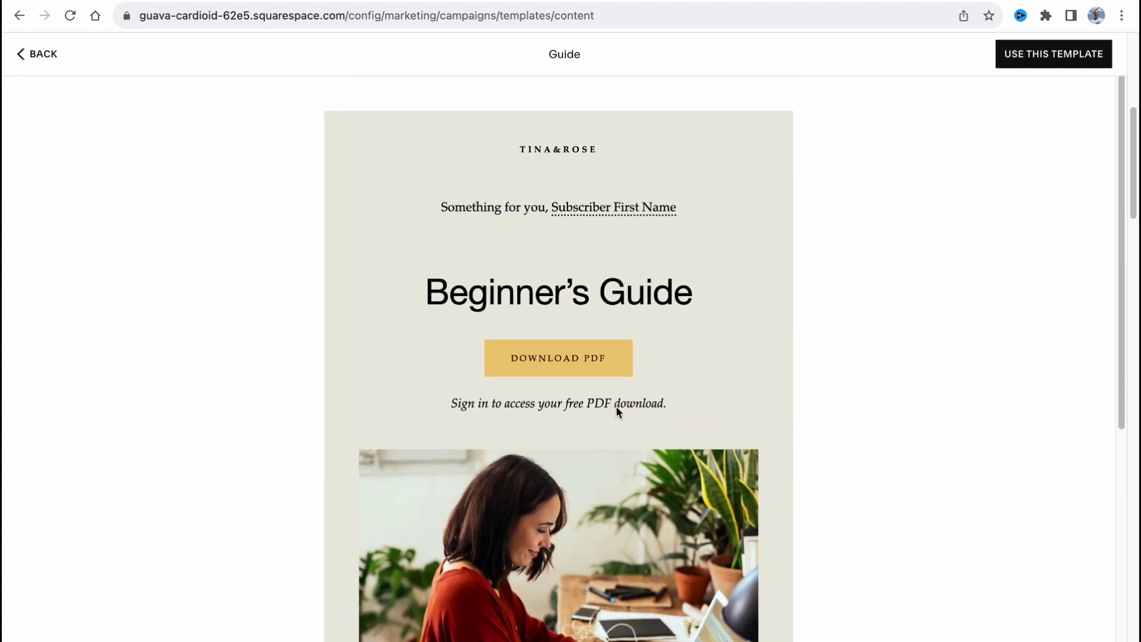
scroll(615, 405, down, 6)
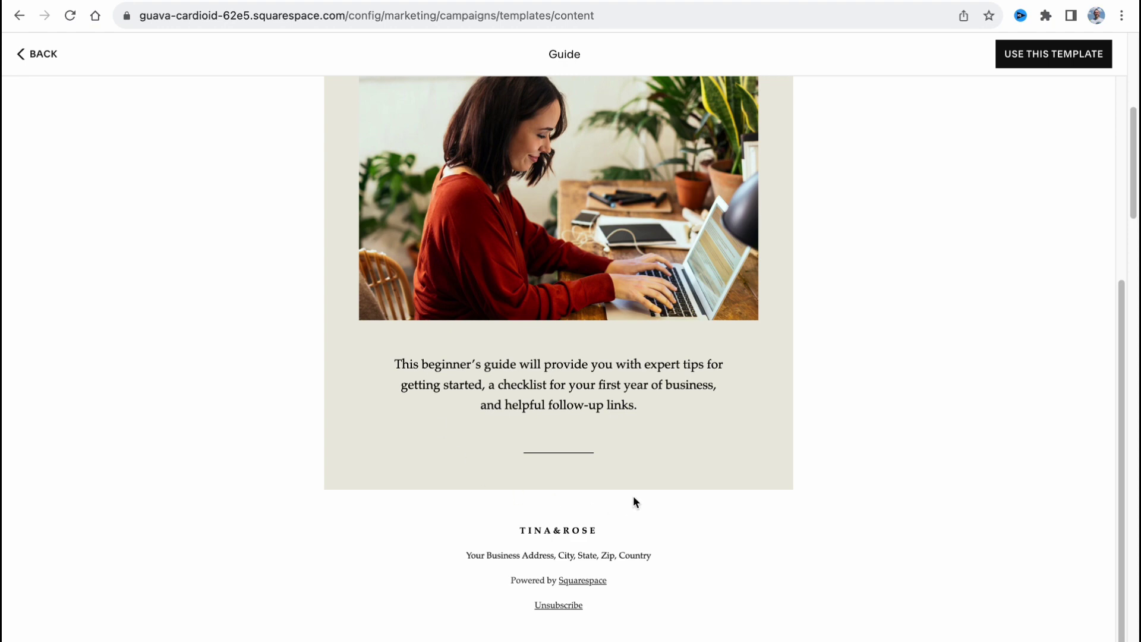
scroll(634, 496, up, 6)
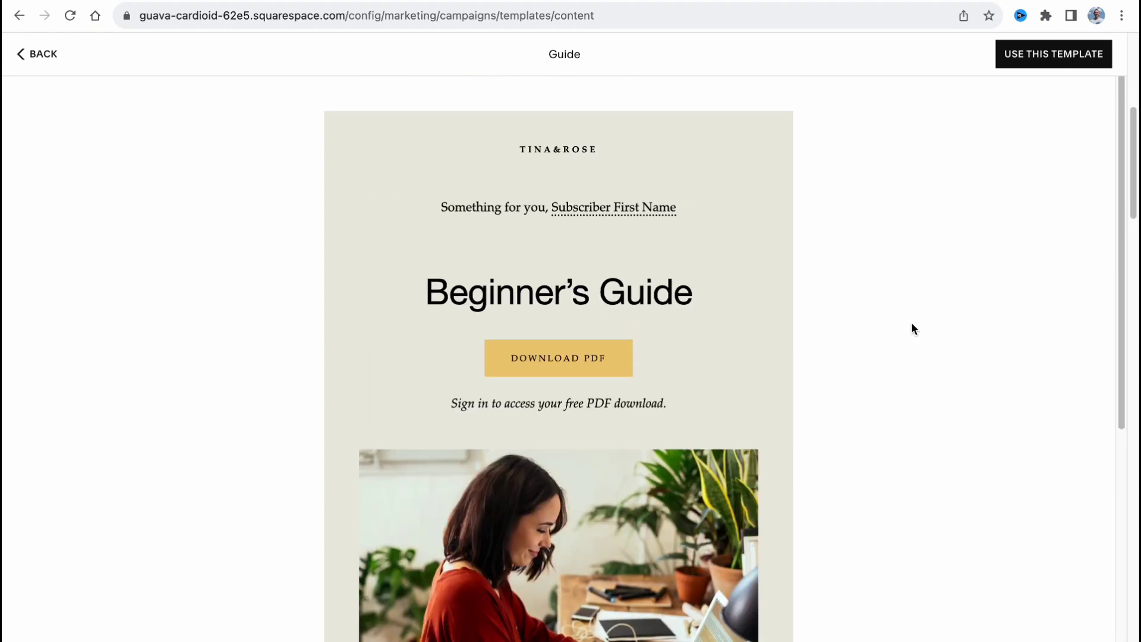
click(1045, 59)
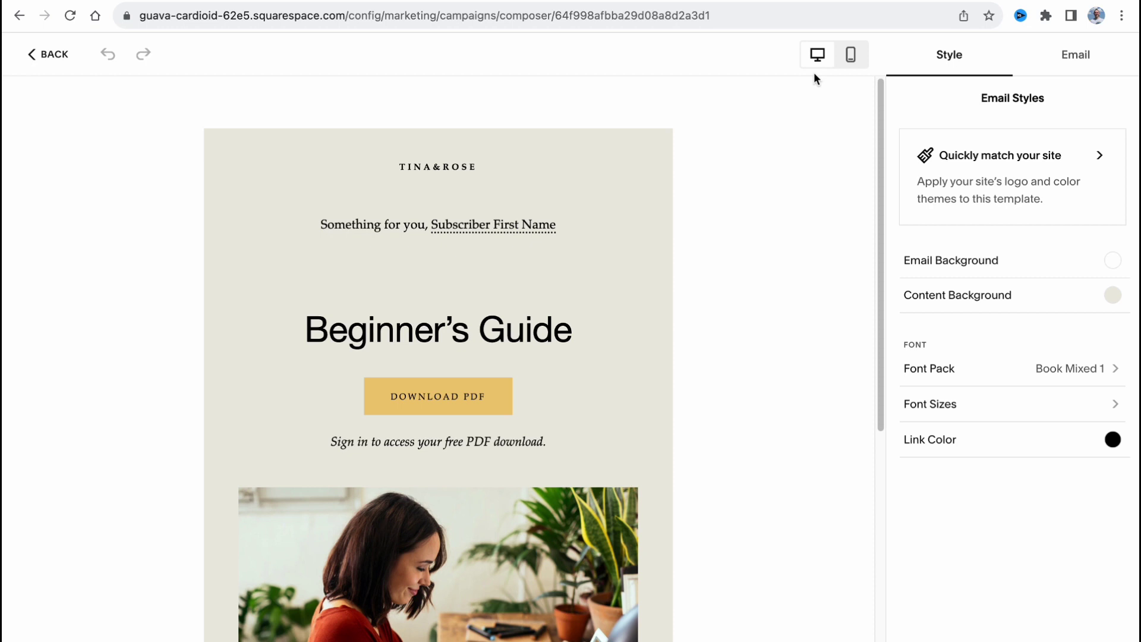
Preview the email in mobile and desktop layouts and glance at the Email settings
click(818, 56)
click(817, 56)
click(850, 55)
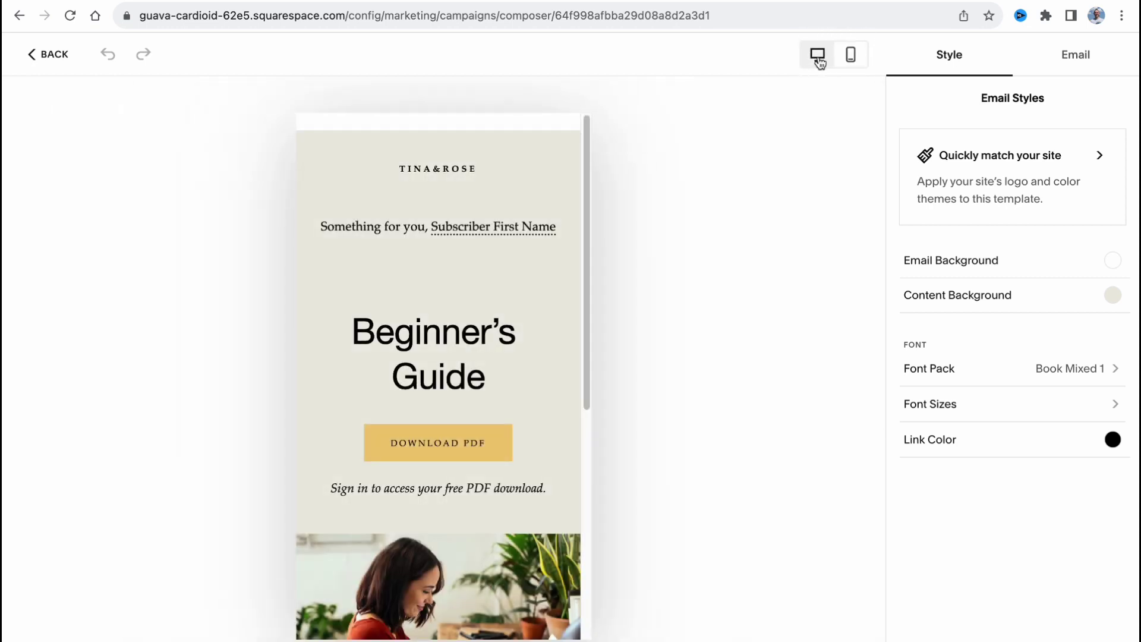
click(817, 56)
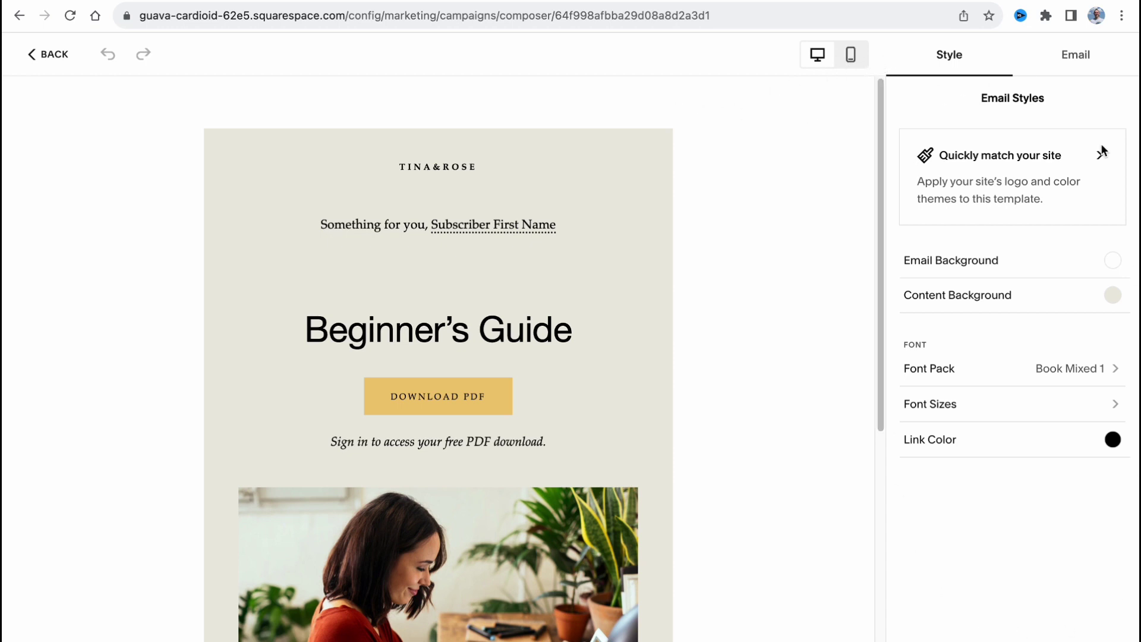
click(1070, 58)
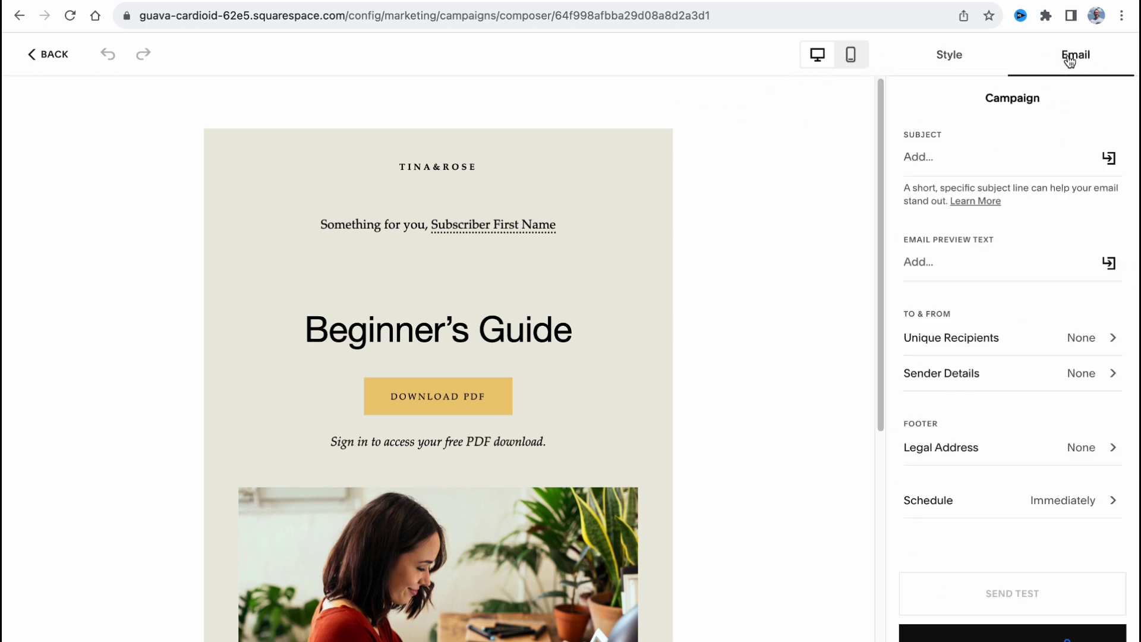
click(945, 55)
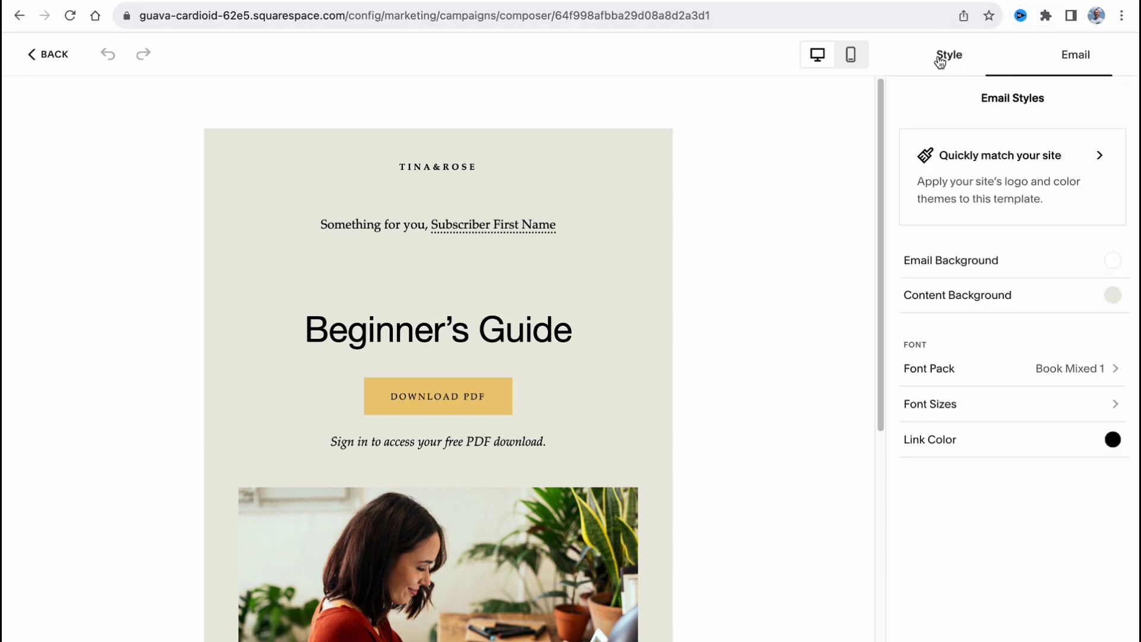
Match the site colours, trying Theme 3 before settling on beige Theme 2
click(1018, 168)
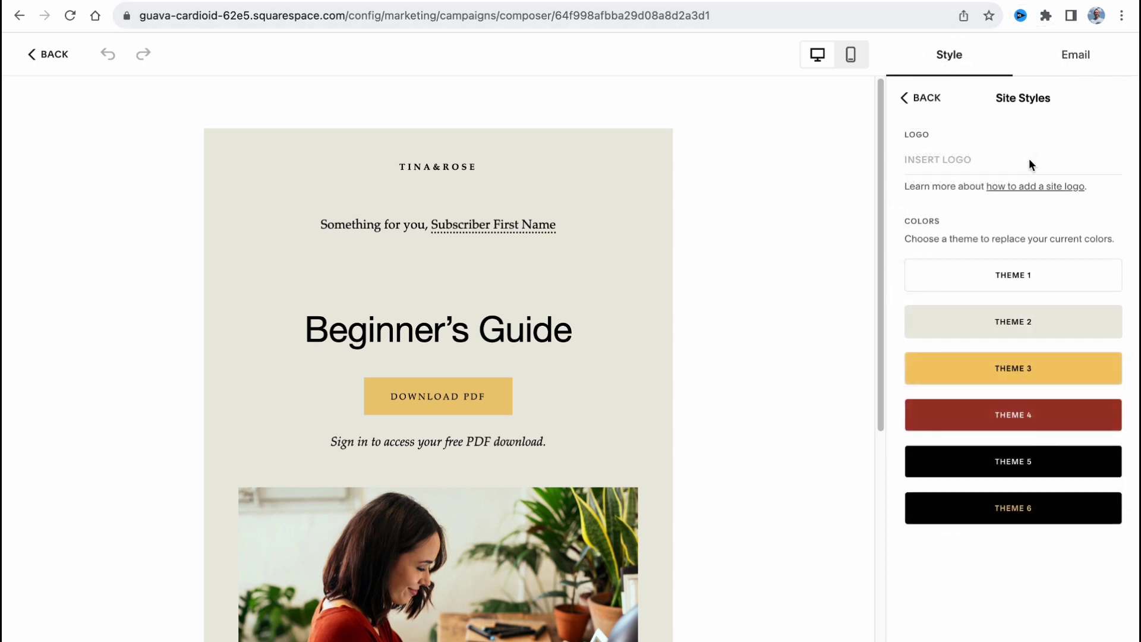
click(1008, 331)
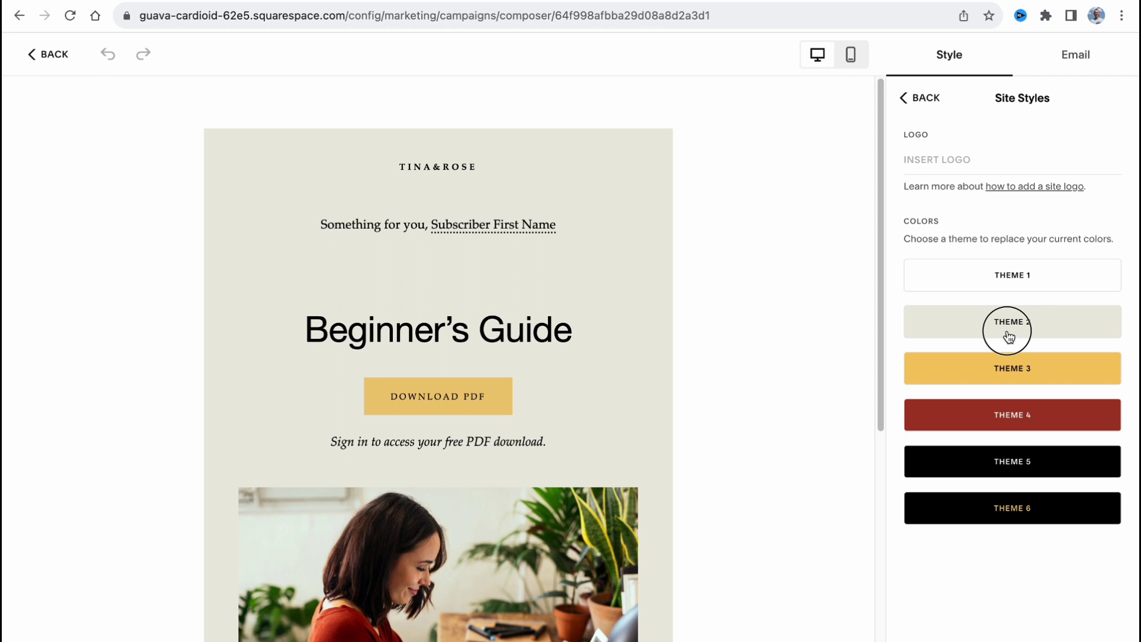
click(1017, 375)
click(1016, 374)
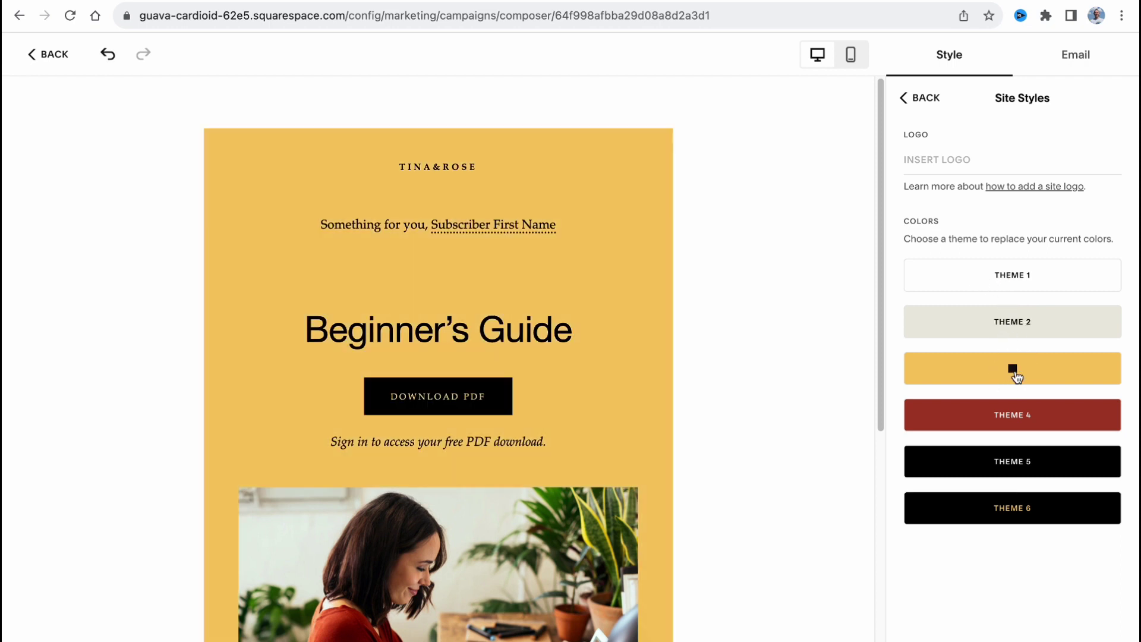
click(1014, 322)
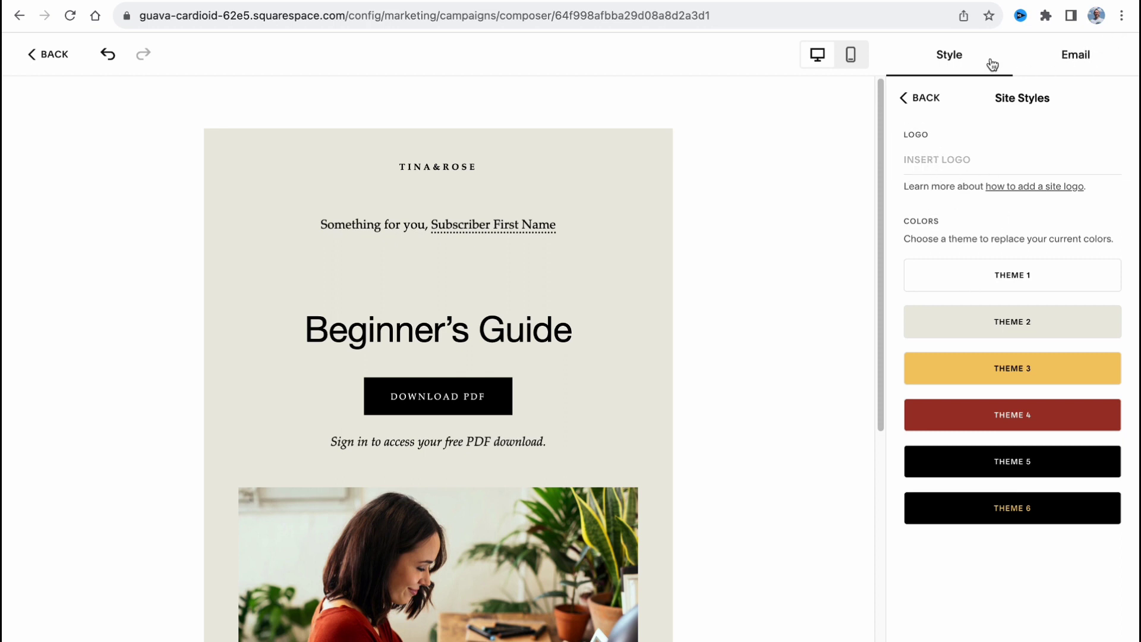
click(919, 97)
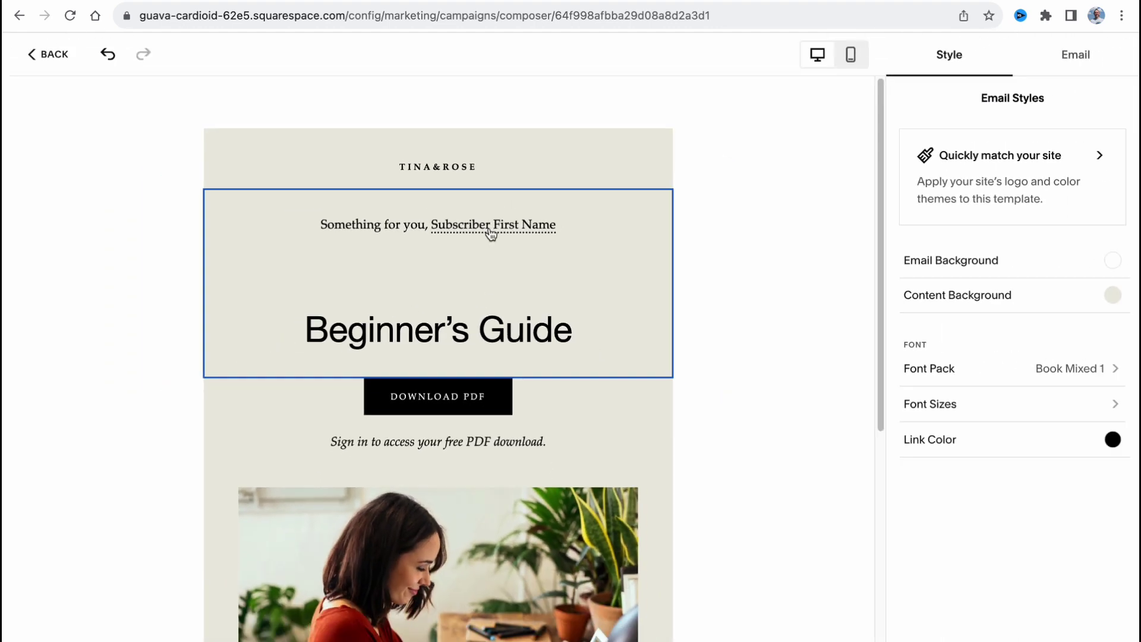
scroll(520, 338, down, 2)
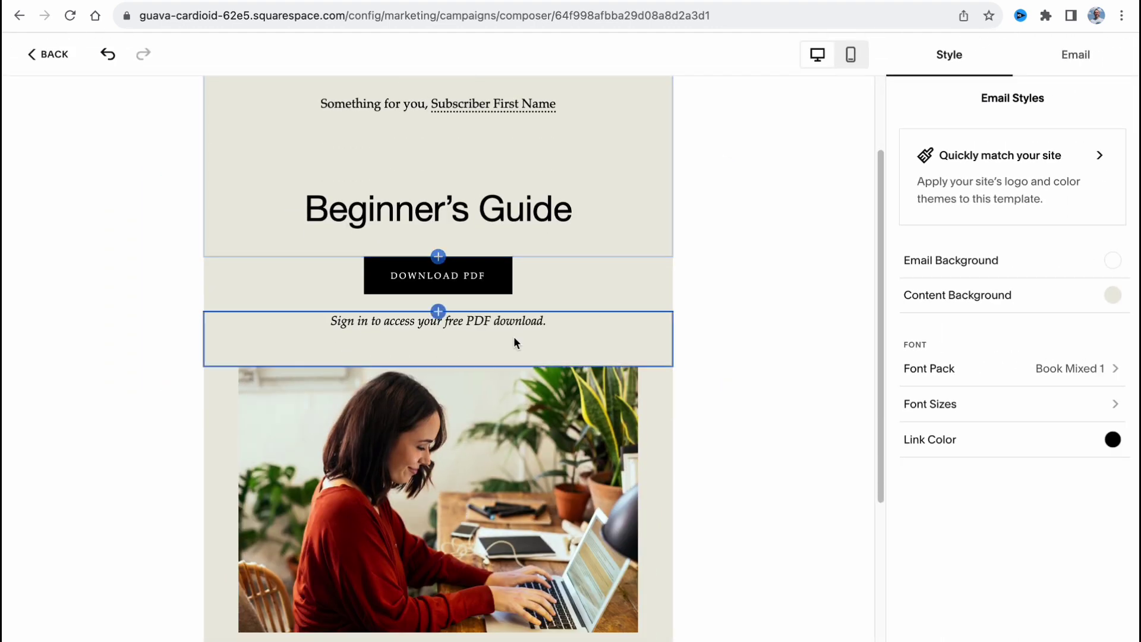
click(507, 444)
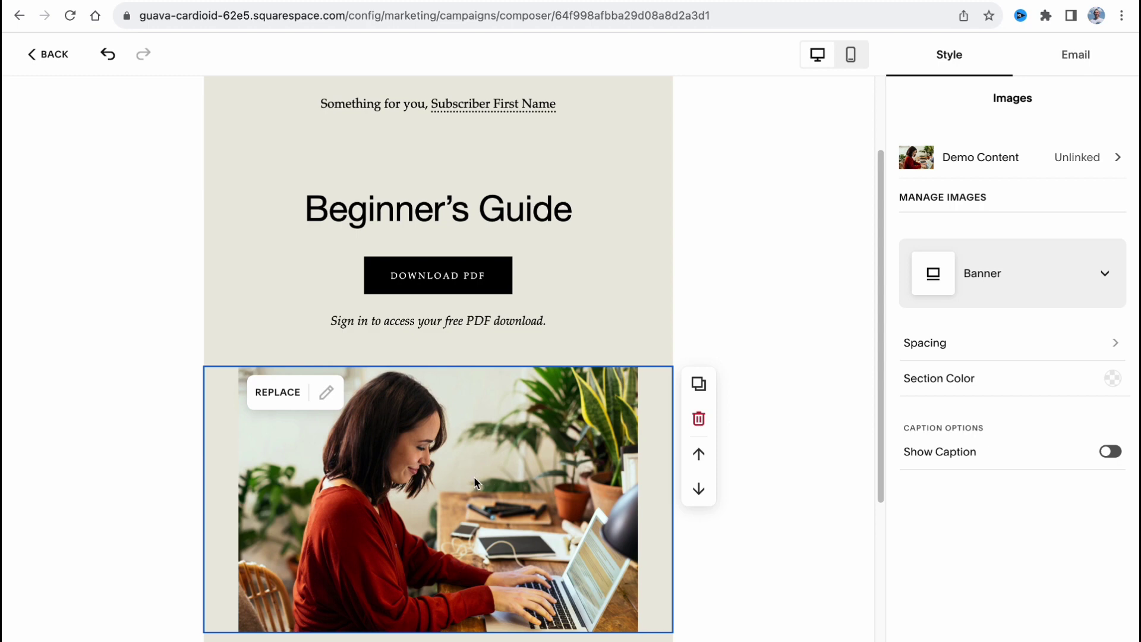
click(293, 402)
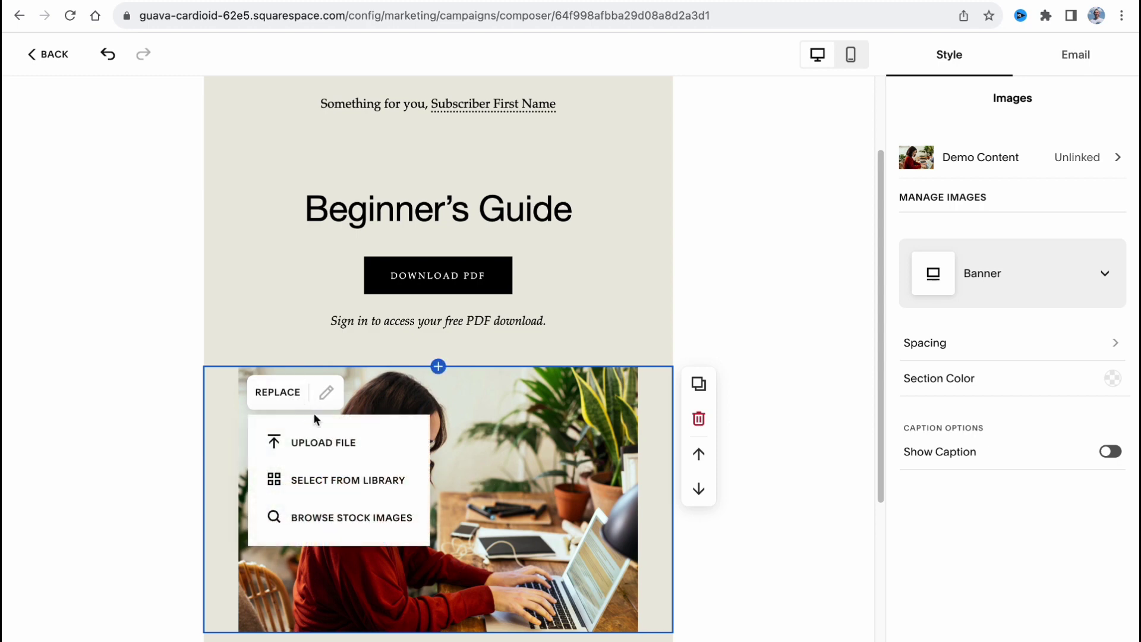
click(342, 442)
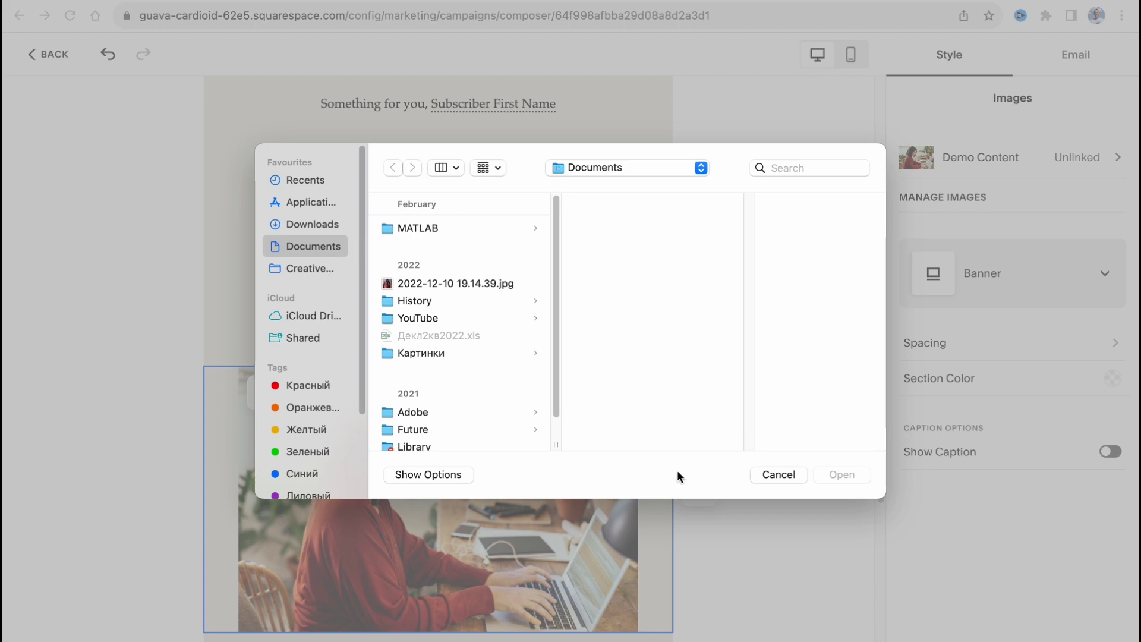
click(778, 474)
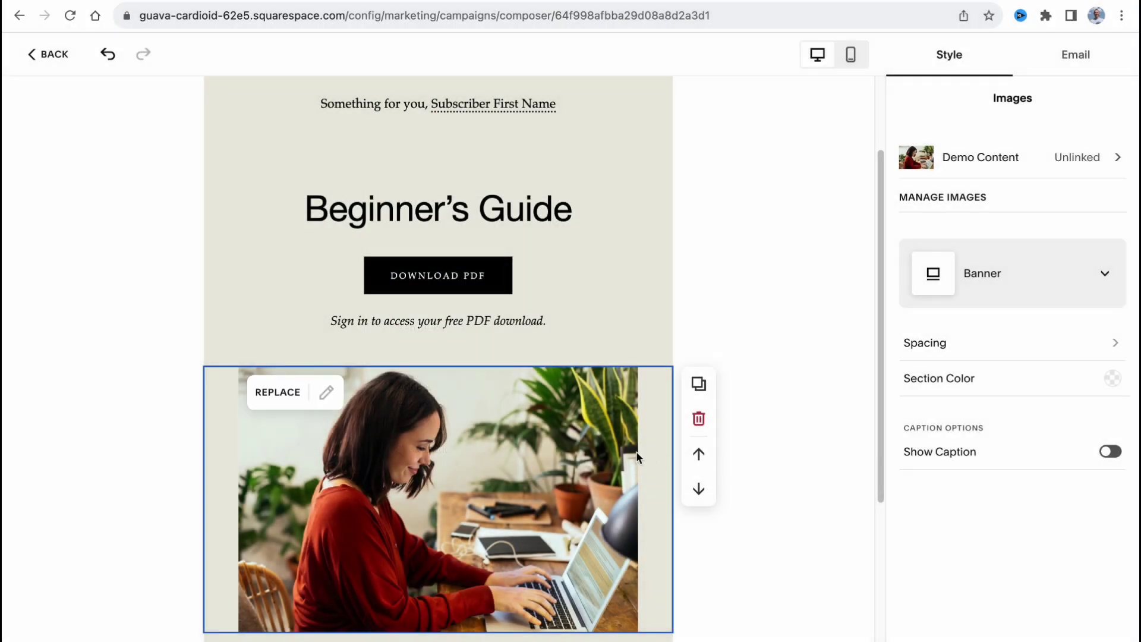
scroll(512, 447, down, 1)
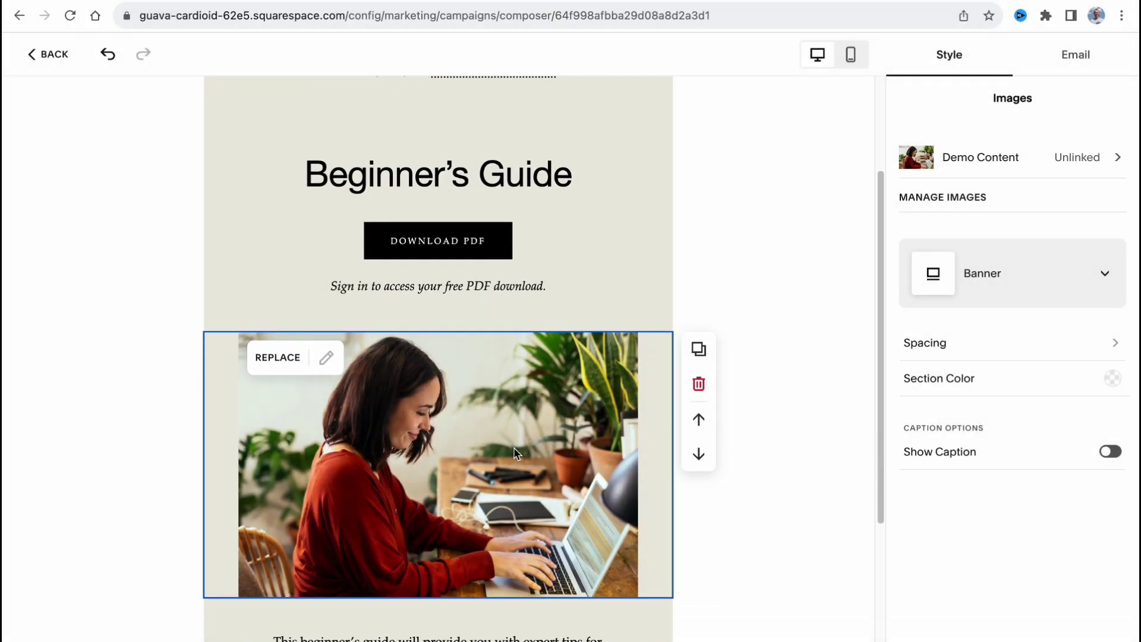
click(698, 423)
click(700, 397)
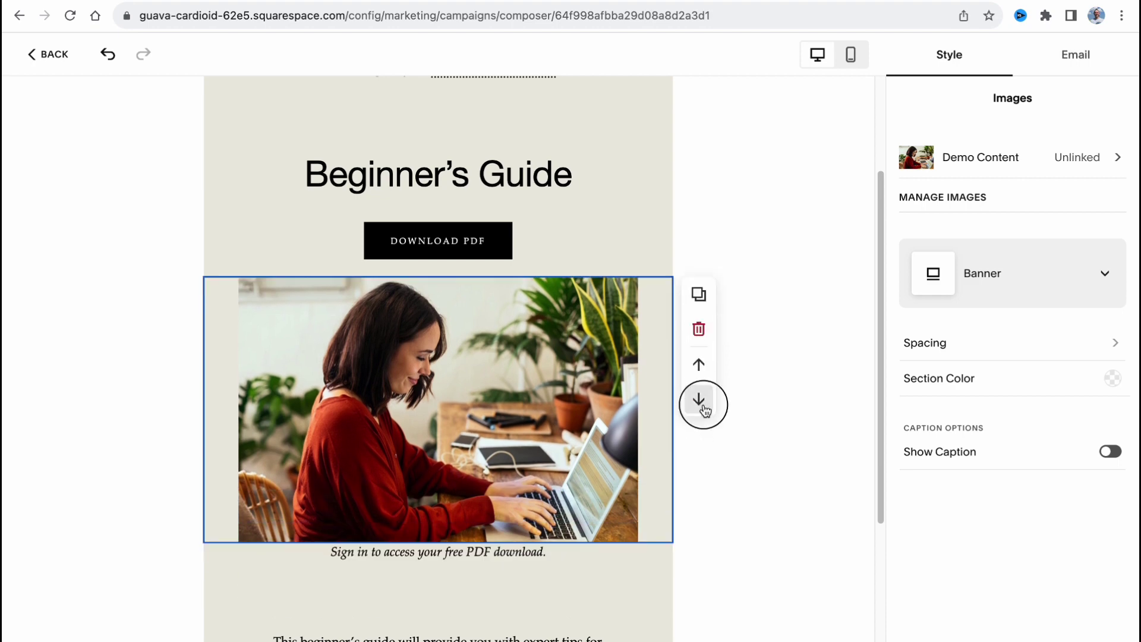
scroll(463, 356, down, 5)
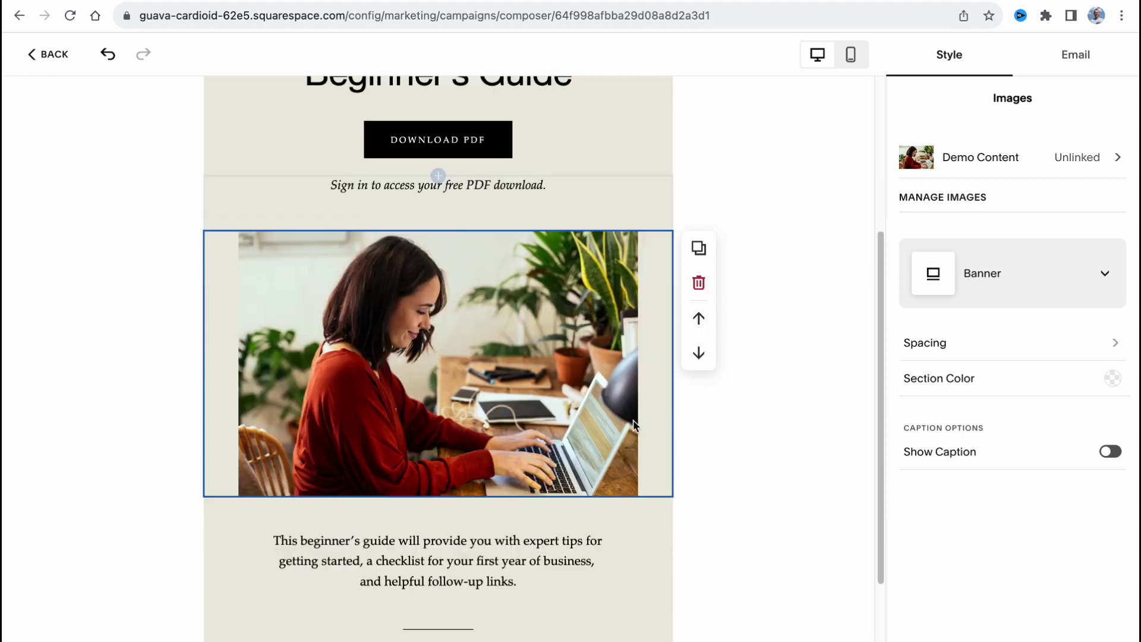
scroll(455, 428, up, 8)
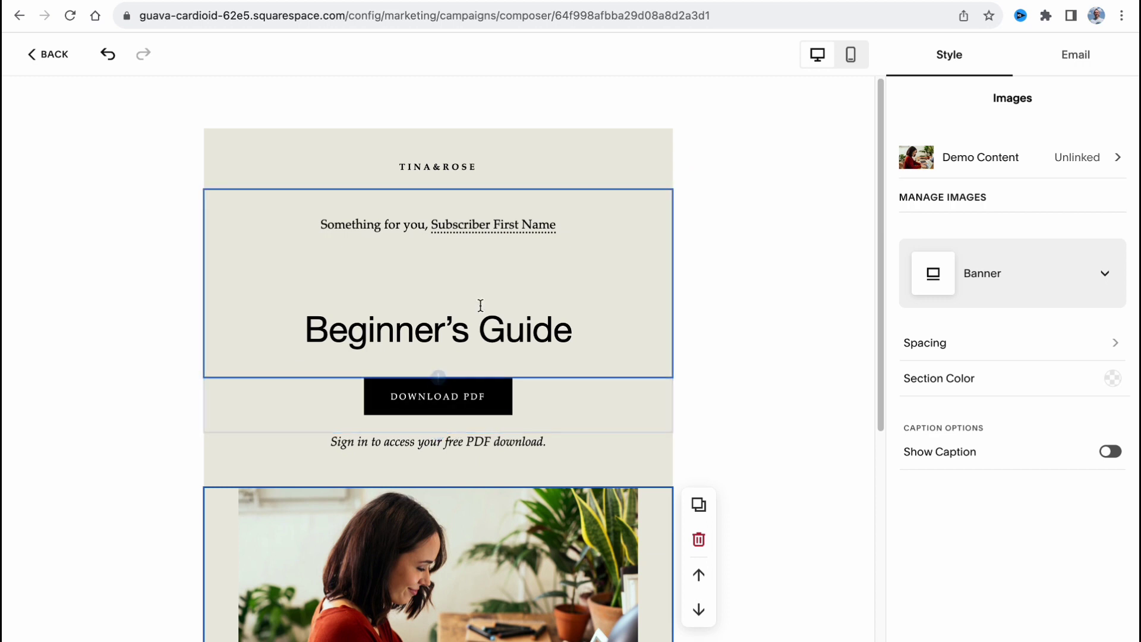
Replace the TINA&ROSE header text with 'HelperMans Email'
click(452, 147)
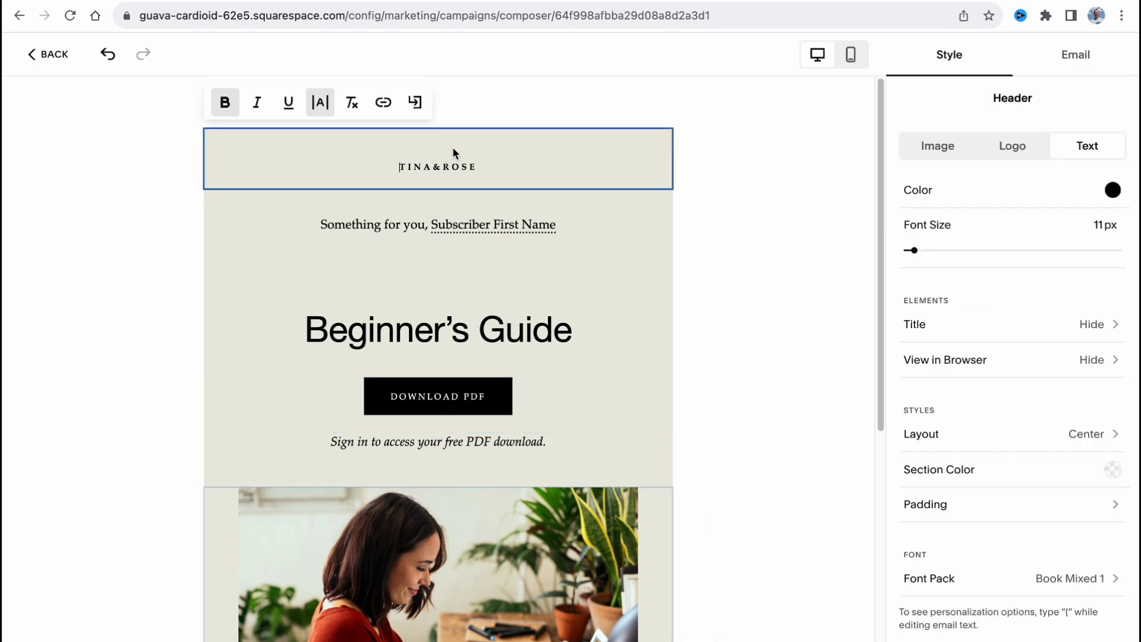
click(303, 333)
click(326, 389)
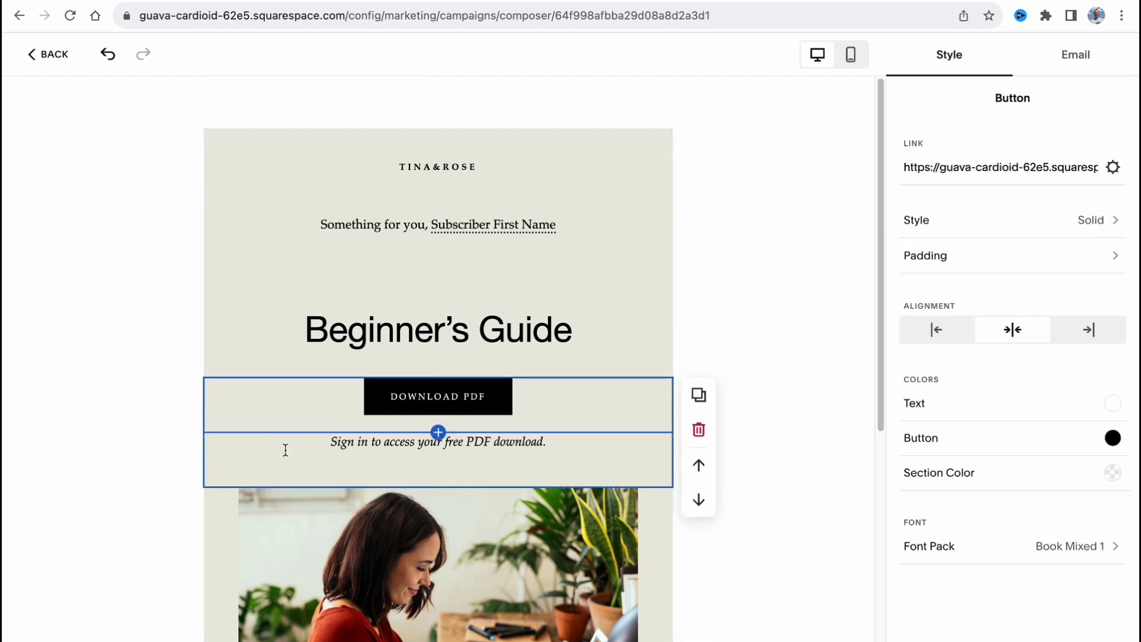
click(283, 451)
click(672, 231)
click(478, 164)
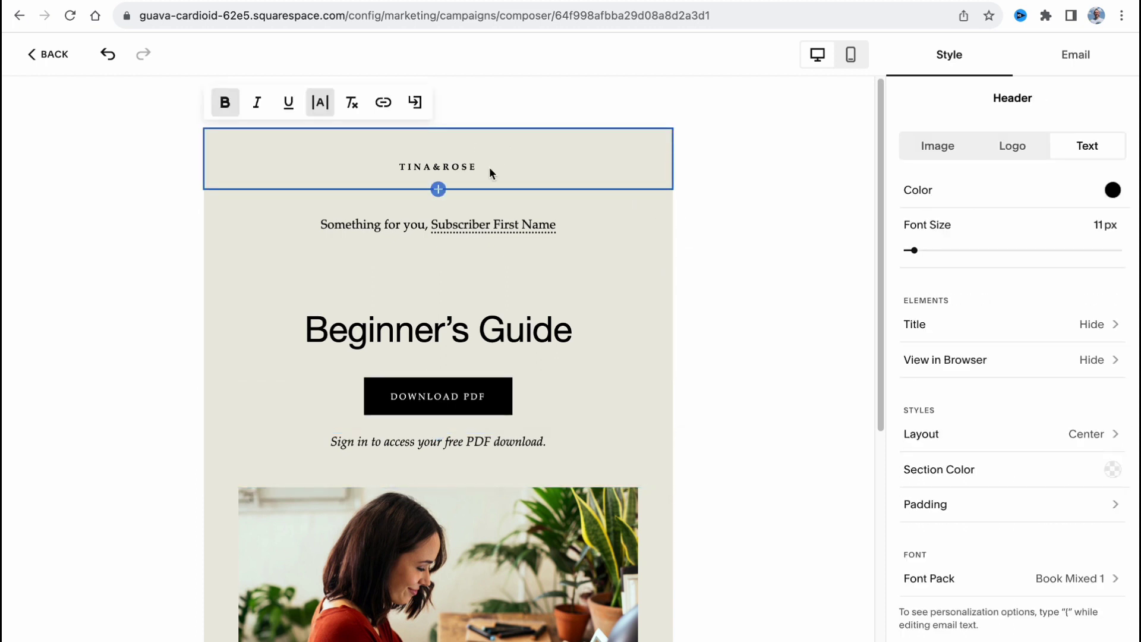
click(409, 165)
drag(398, 167, 508, 169)
text(Helper)
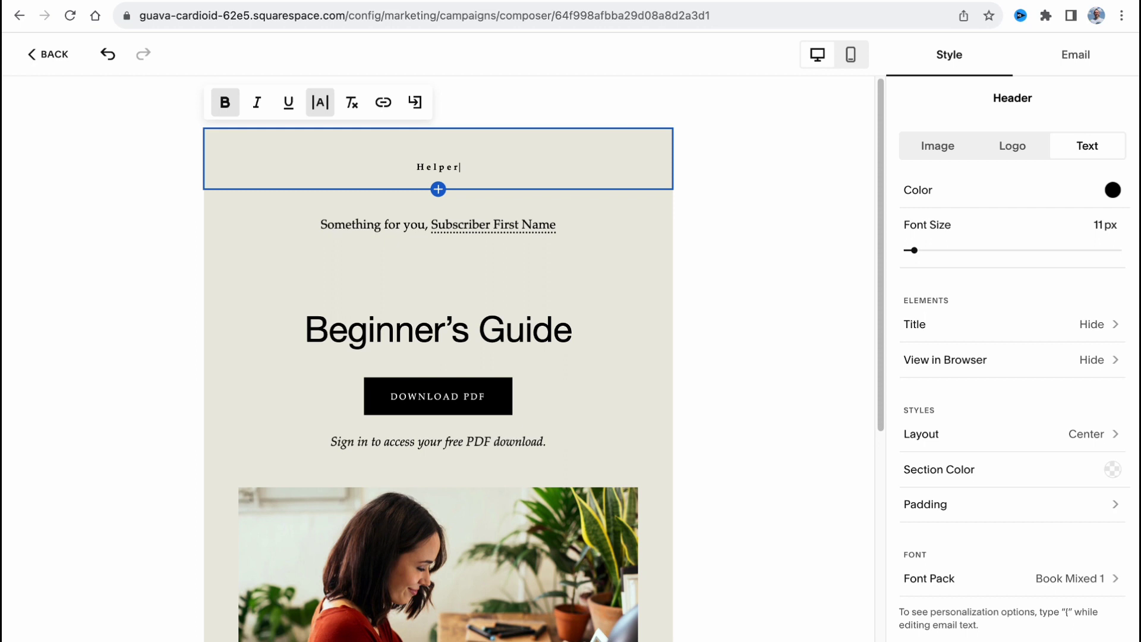
text(Mans Email)
Make the HelperMans Email header italic, underlined and 19 px
triple_click(443, 169)
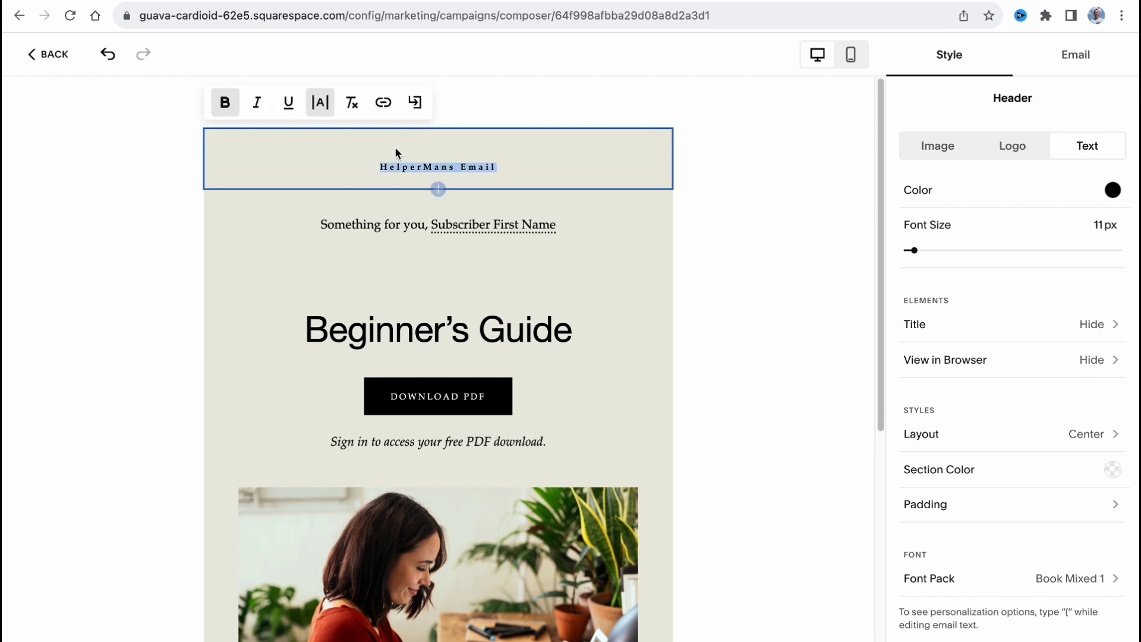
click(256, 104)
click(289, 105)
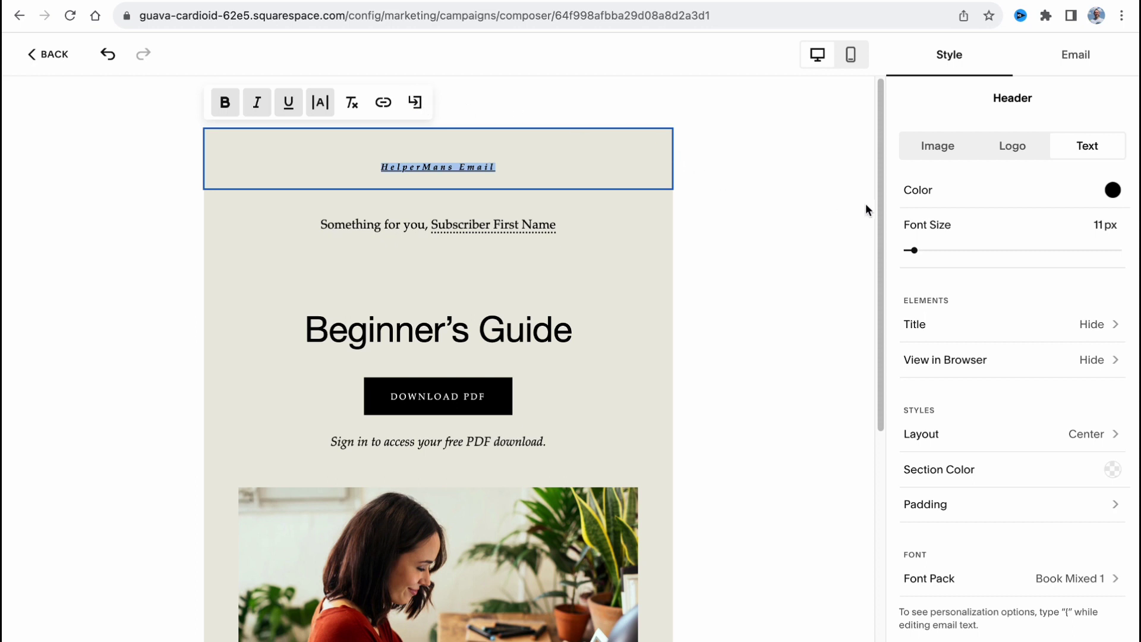
drag(914, 250, 944, 250)
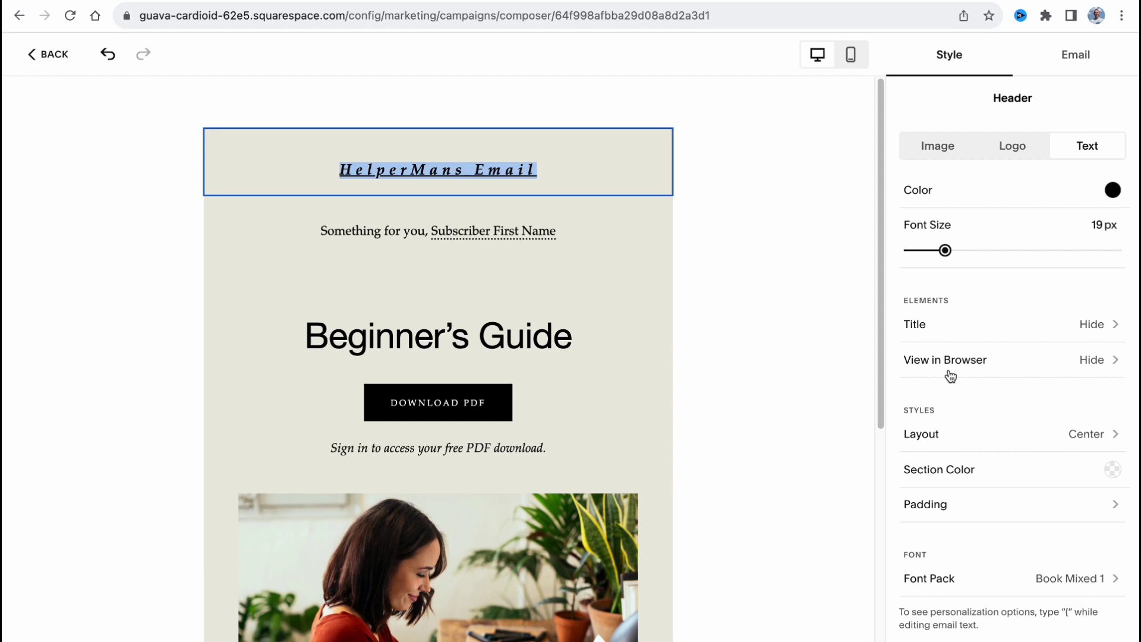
click(775, 352)
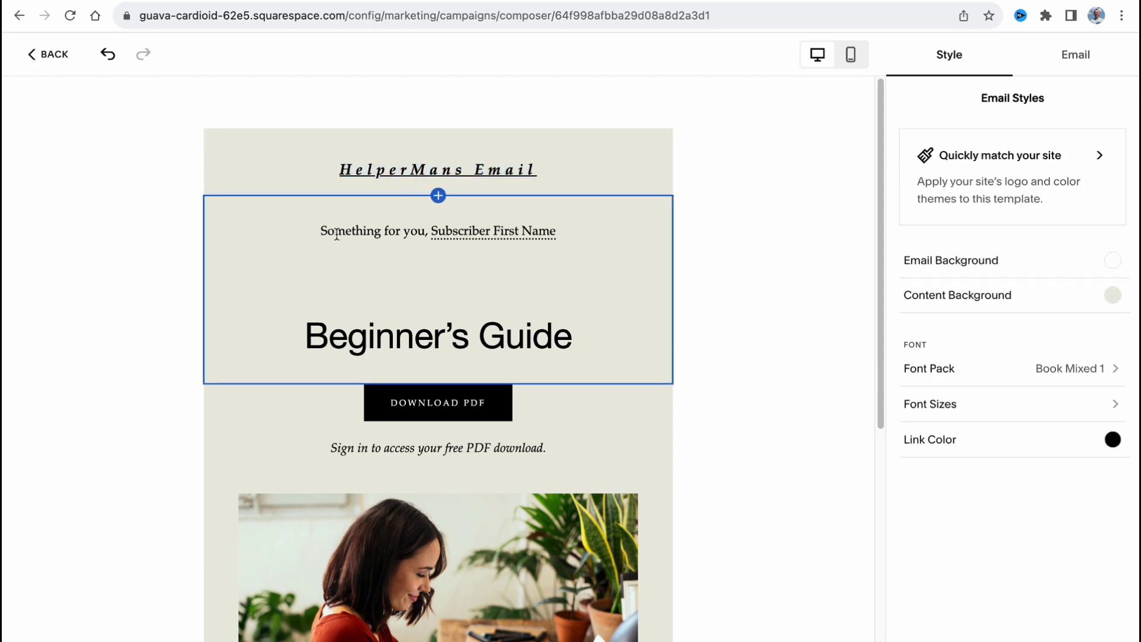
Replace the Beginner's Guide headline with 'Welcome to new Course'
scroll(406, 285, down, 1)
scroll(405, 285, down, 1)
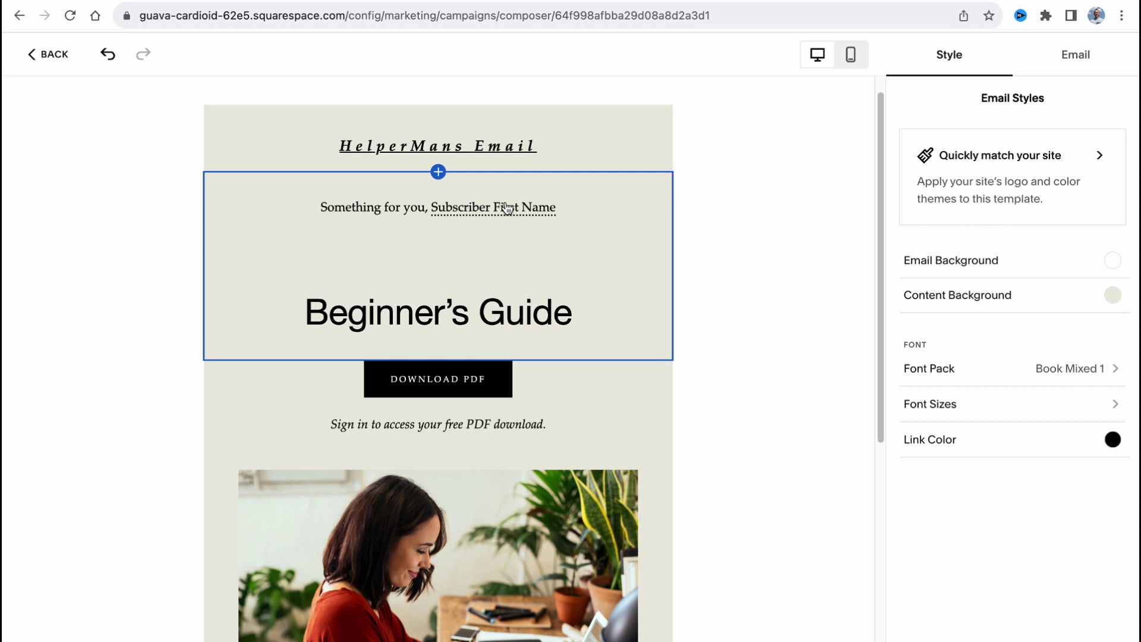
click(522, 312)
drag(572, 312, 281, 300)
text(Welcome)
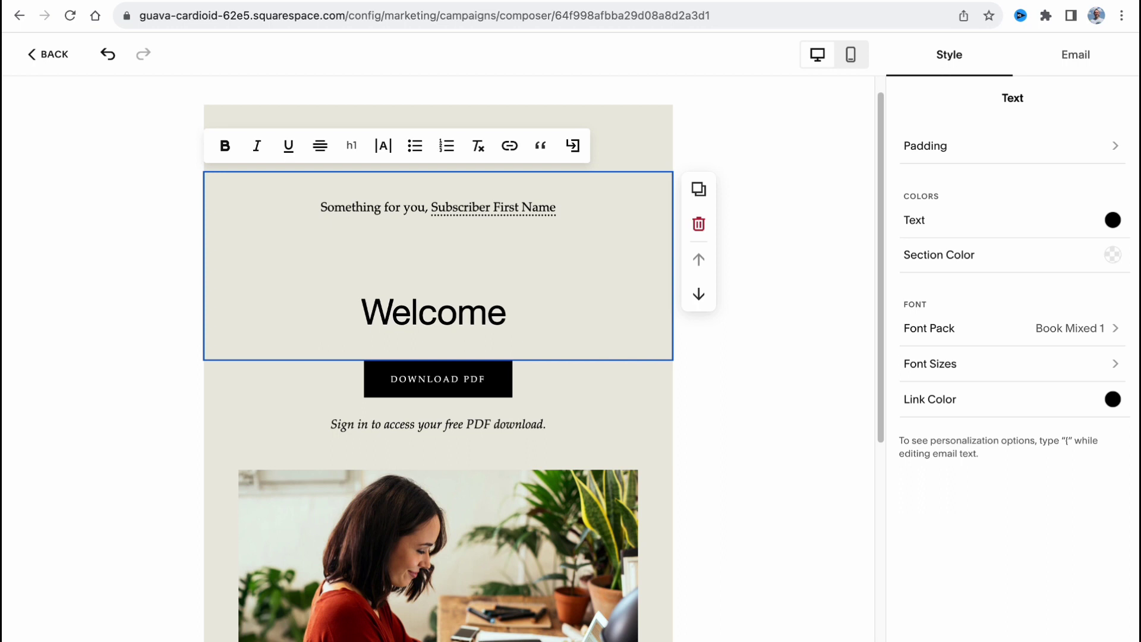
text( to )
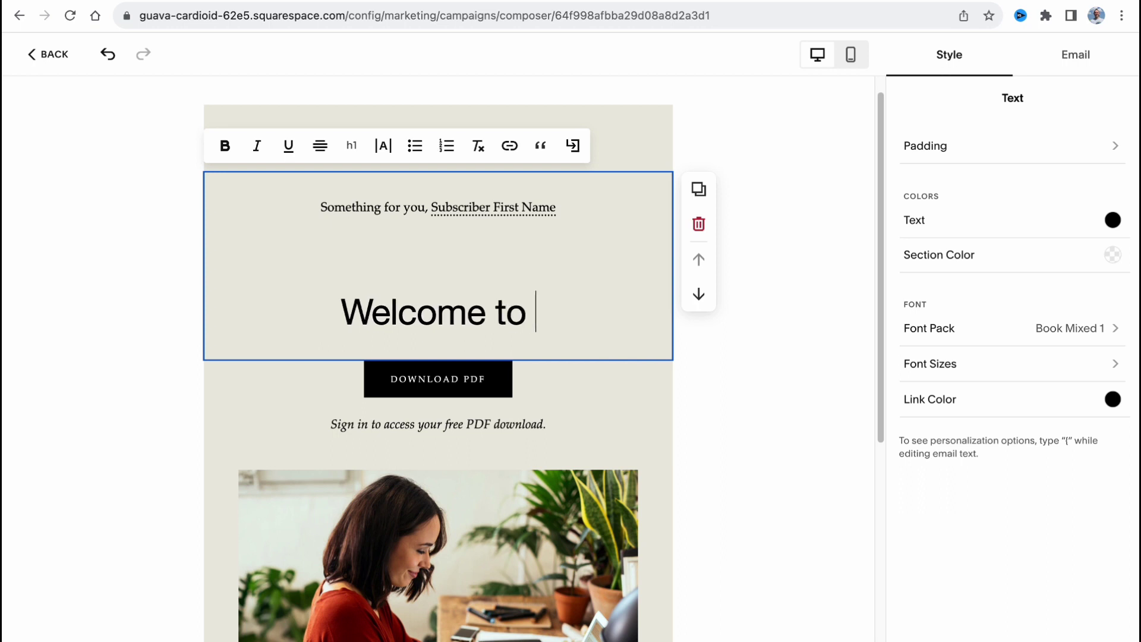
text(new )
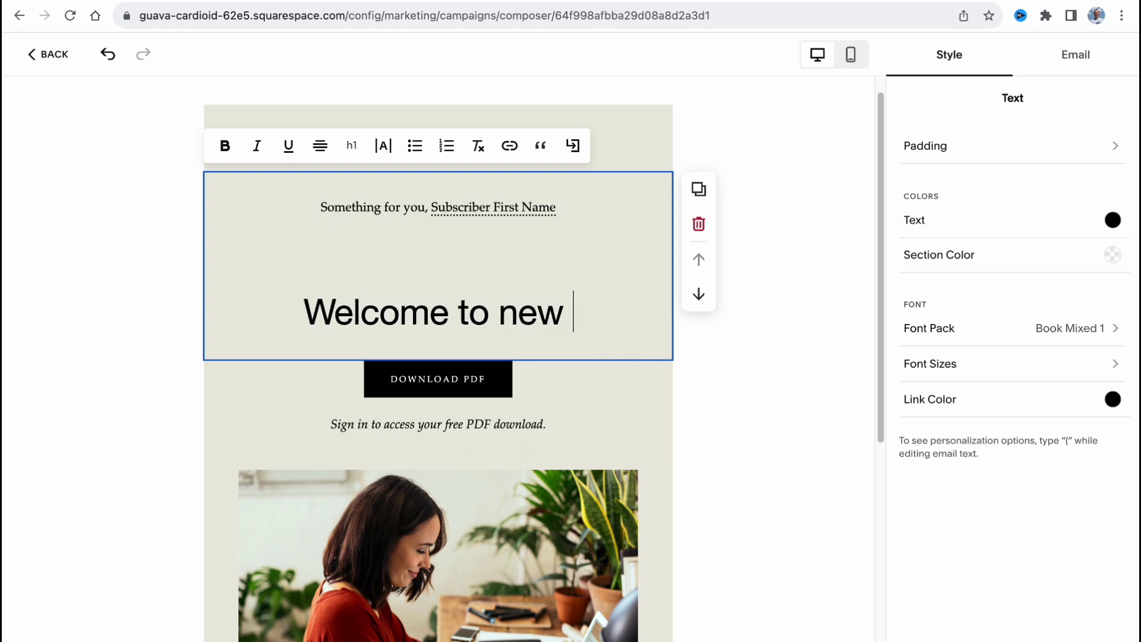
text(Course)
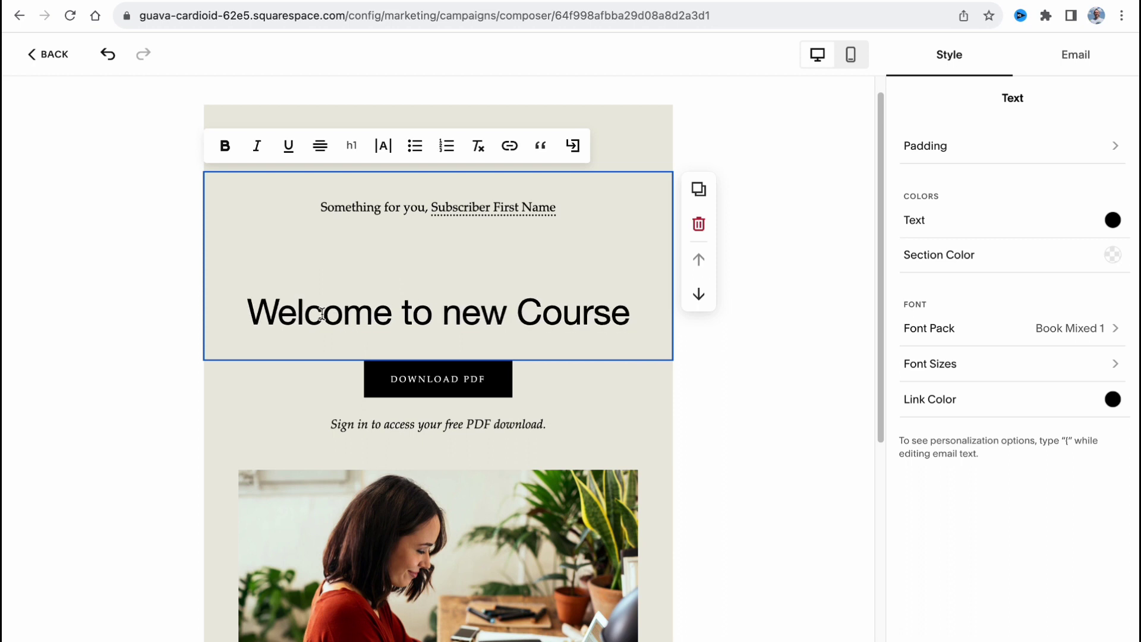
click(716, 466)
Clear formatting on DOWNLOAD in the button label and make it italic and bold
click(449, 379)
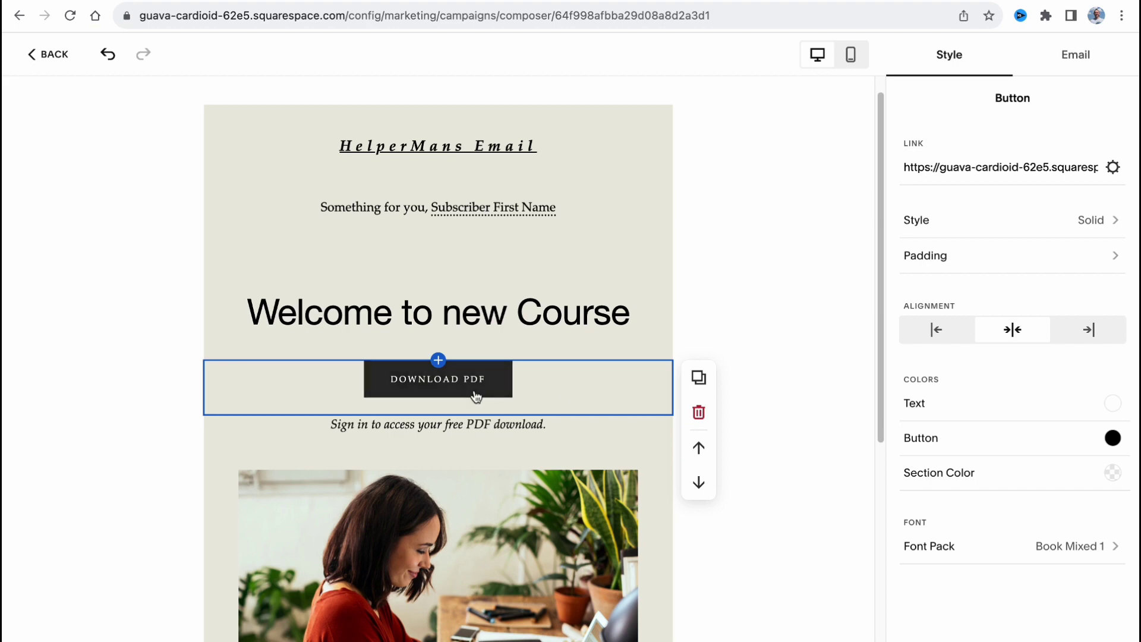
click(446, 378)
double_click(446, 378)
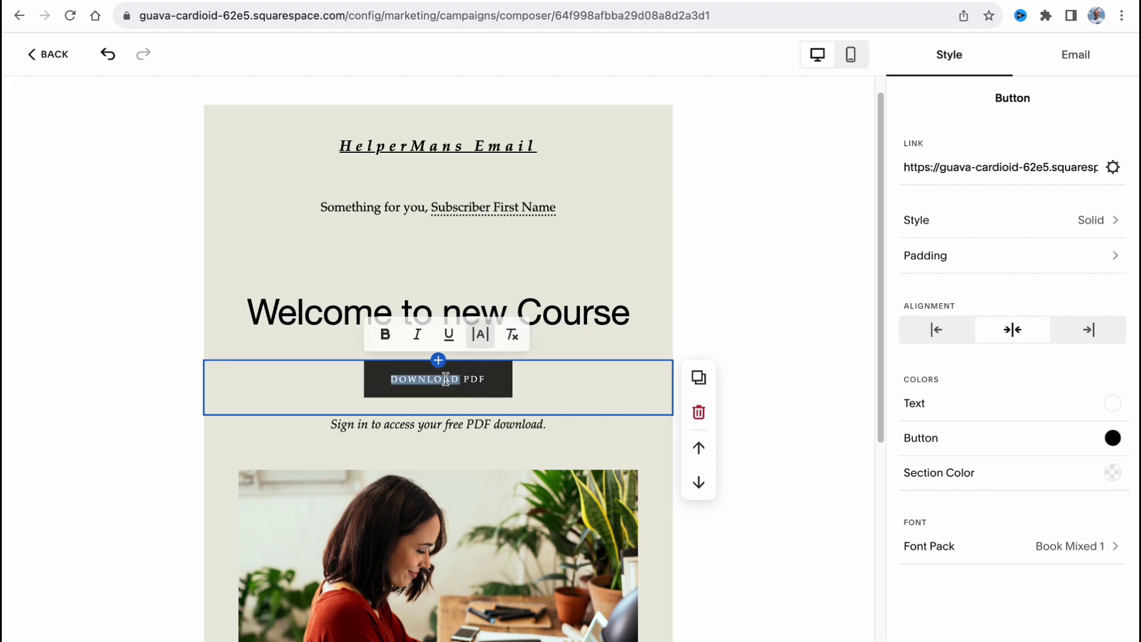
click(515, 337)
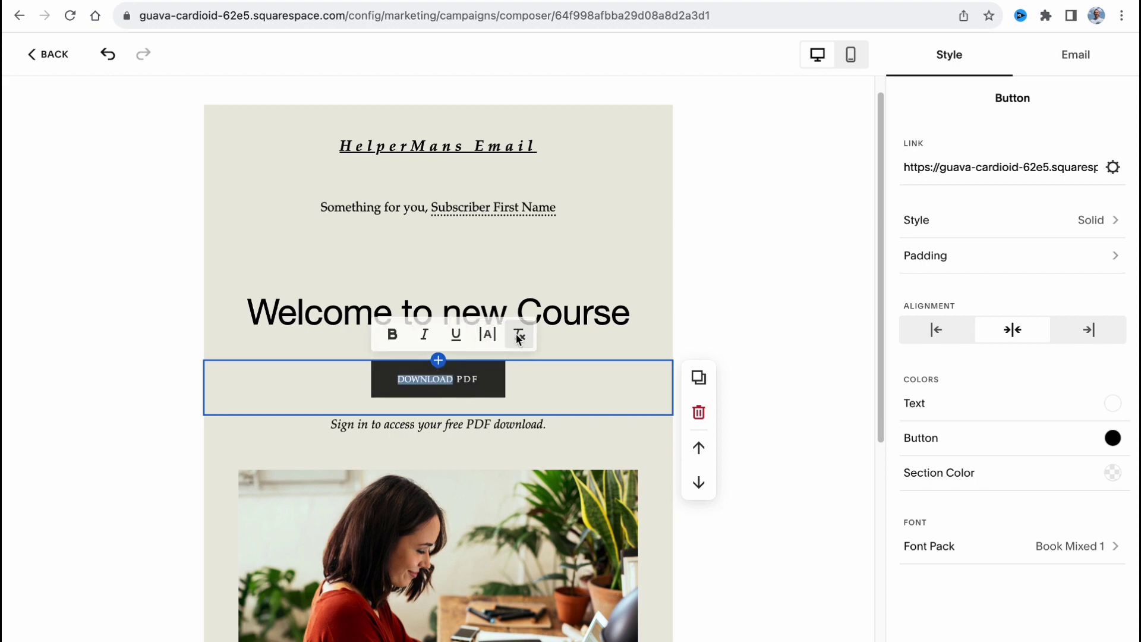
click(426, 333)
click(397, 340)
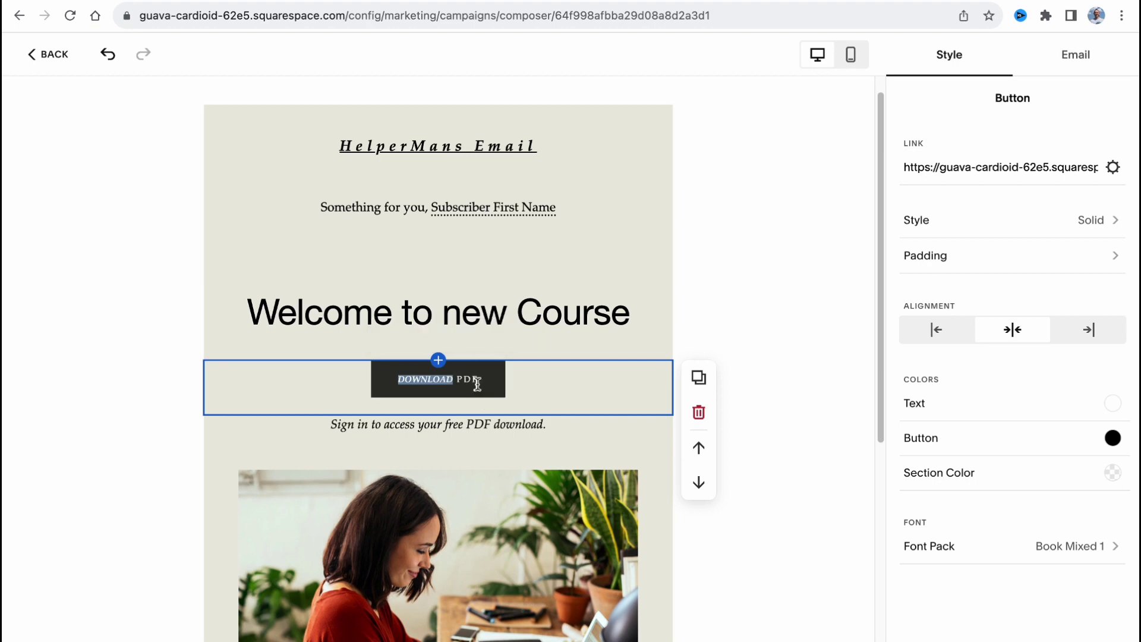
click(716, 309)
Inspect the Download PDF button's link address and scroll through the email
click(499, 391)
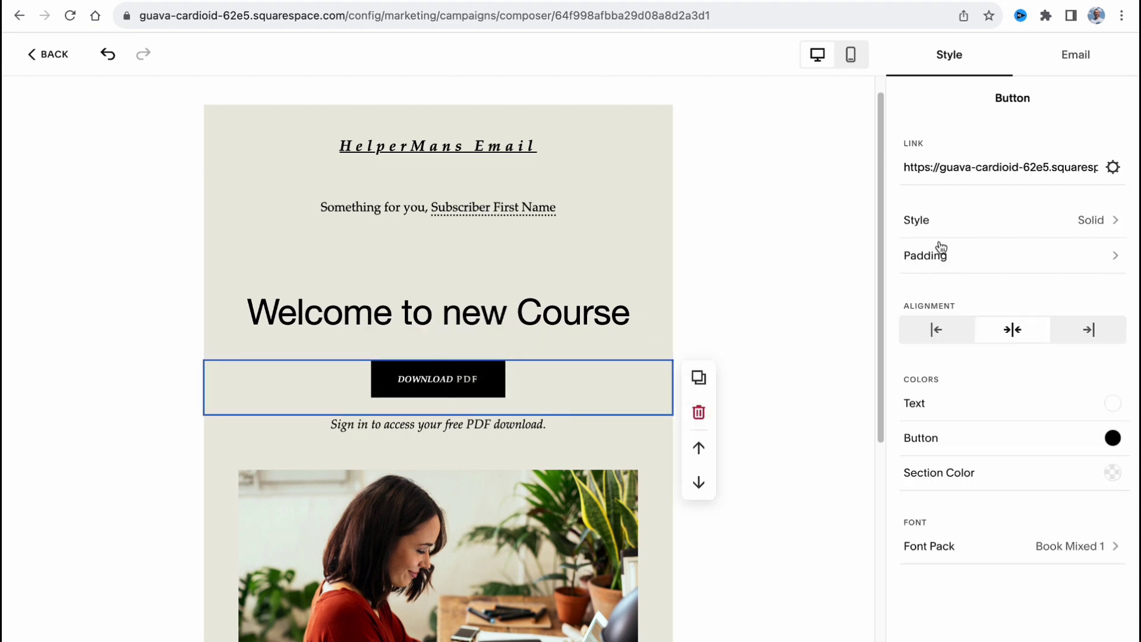
drag(905, 165, 1111, 173)
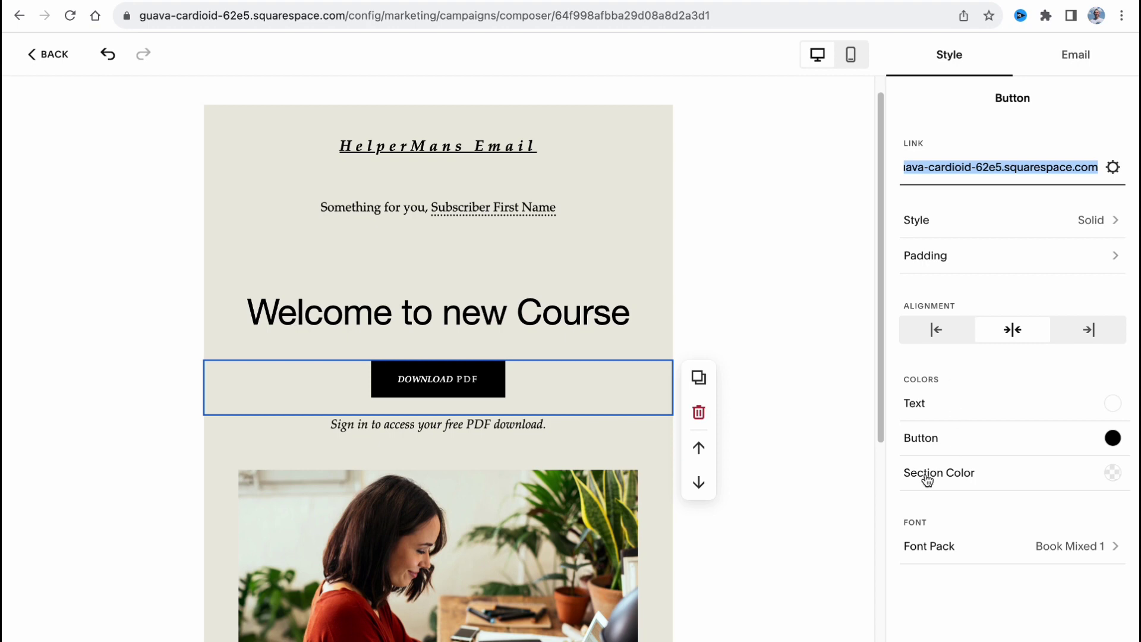
click(766, 510)
scroll(564, 511, down, 6)
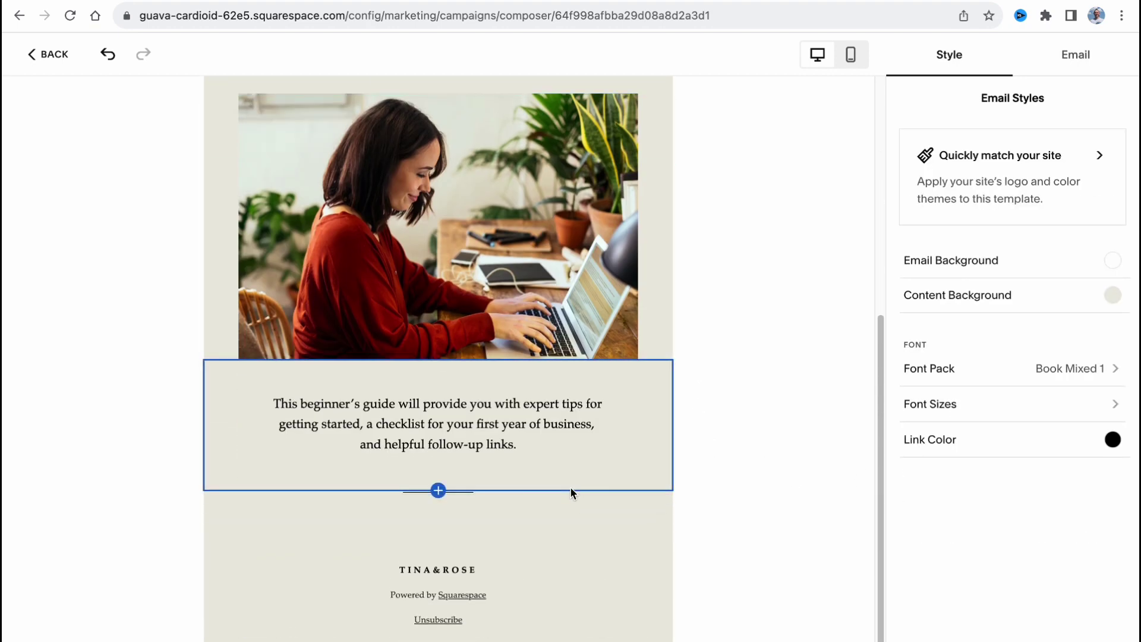
scroll(571, 488, up, 3)
scroll(570, 488, down, 3)
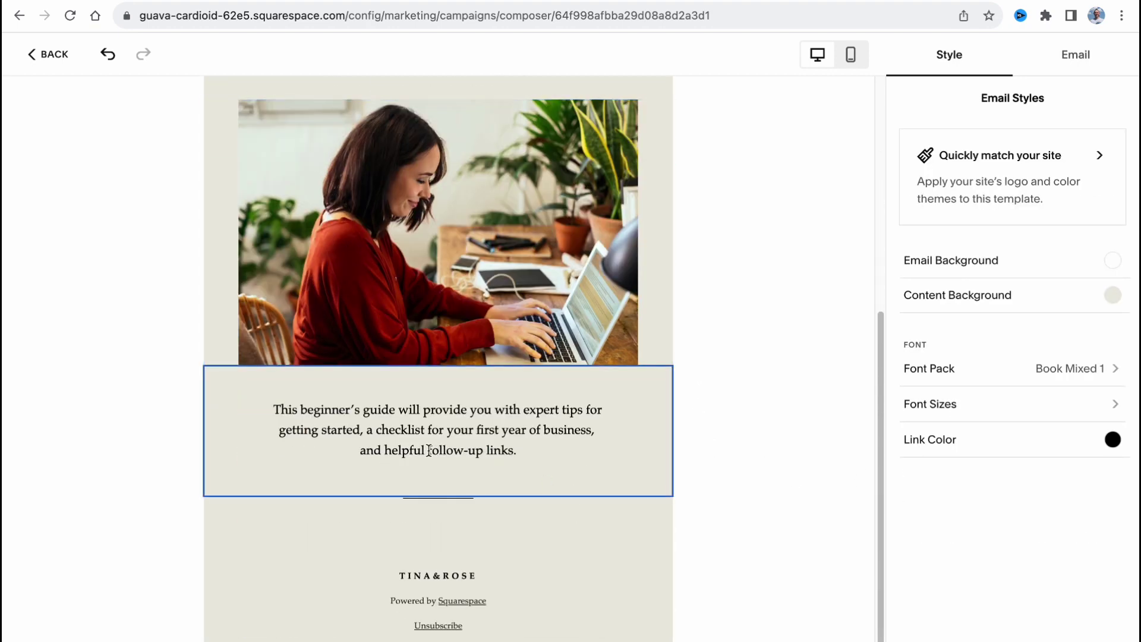
scroll(428, 450, down, 1)
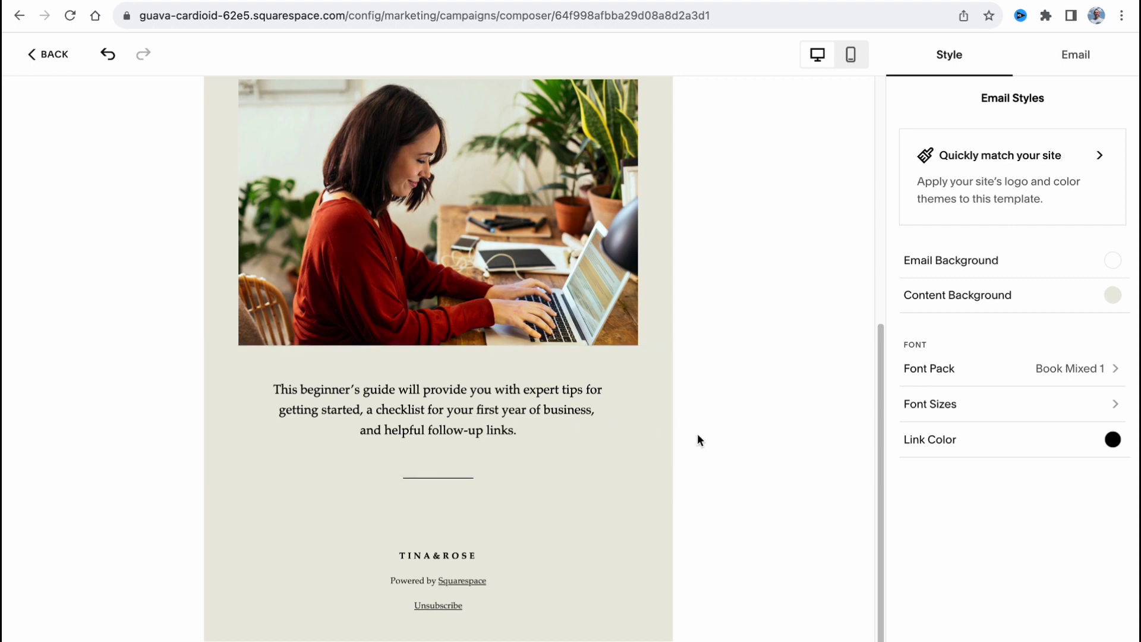
scroll(710, 410, up, 10)
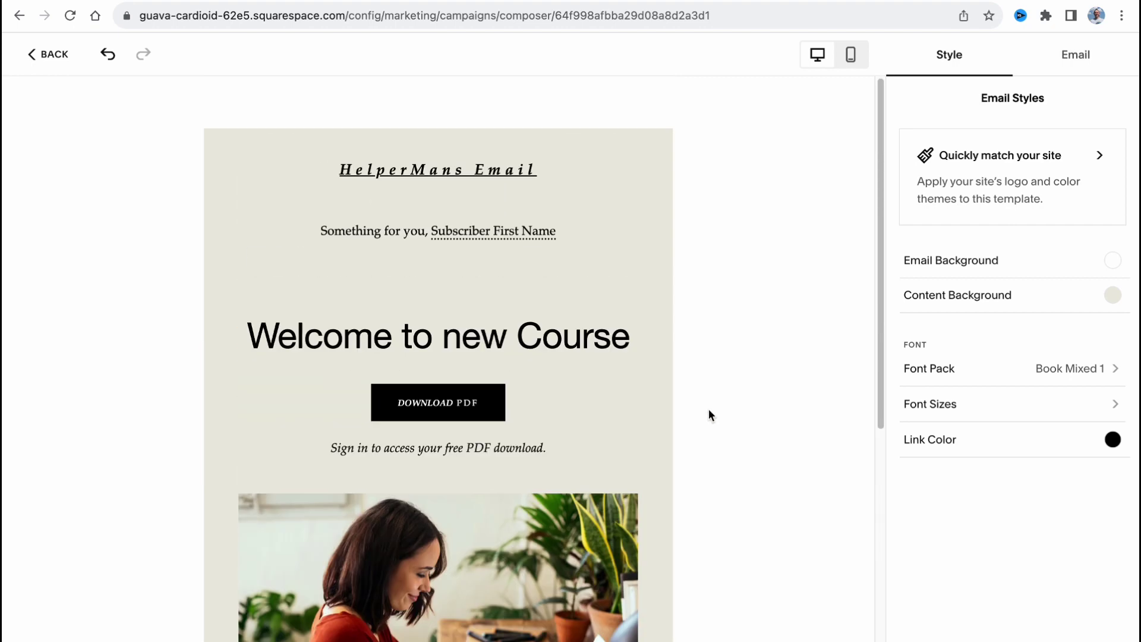
Set recipients to the Leads, Customers, First-Time Customers and Repeat Customers lists
click(1072, 56)
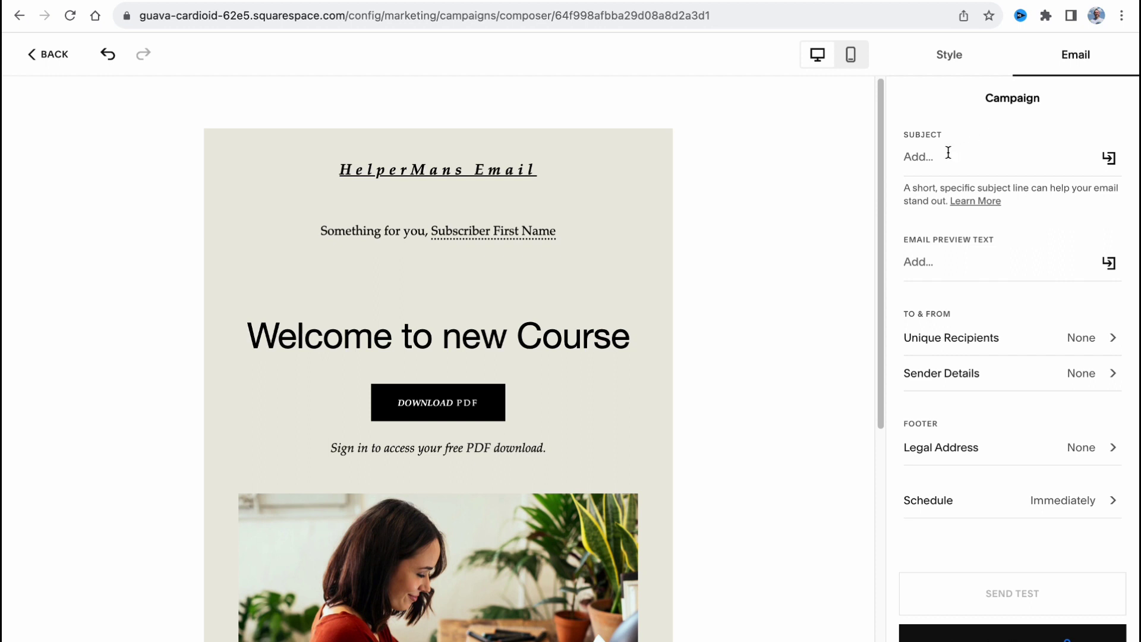
click(948, 155)
click(1087, 342)
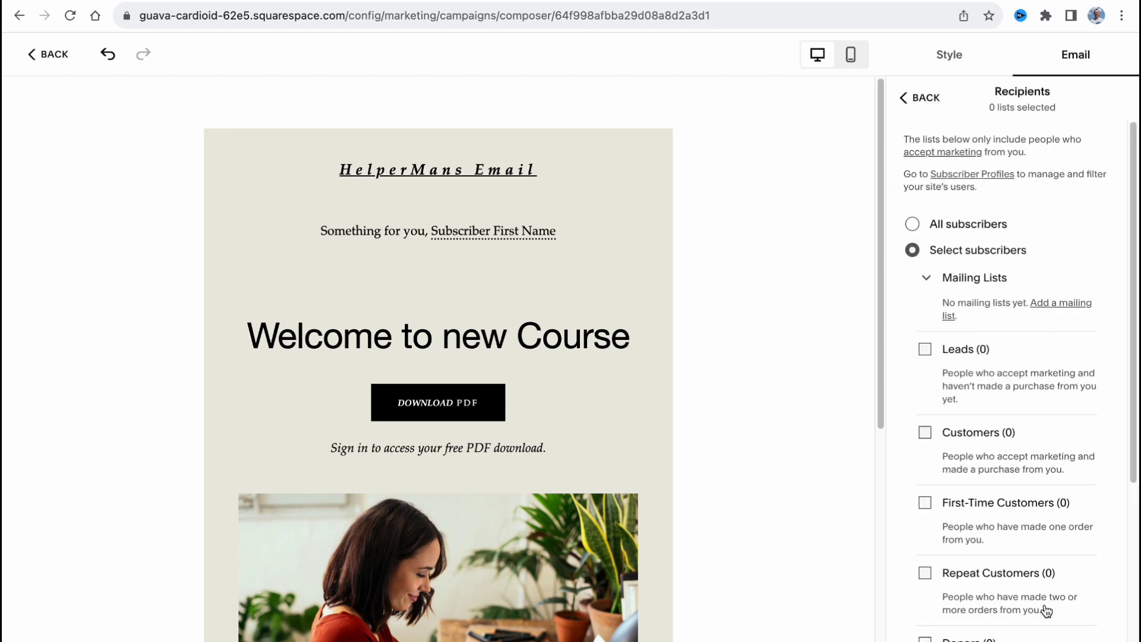
click(924, 350)
click(936, 438)
click(925, 502)
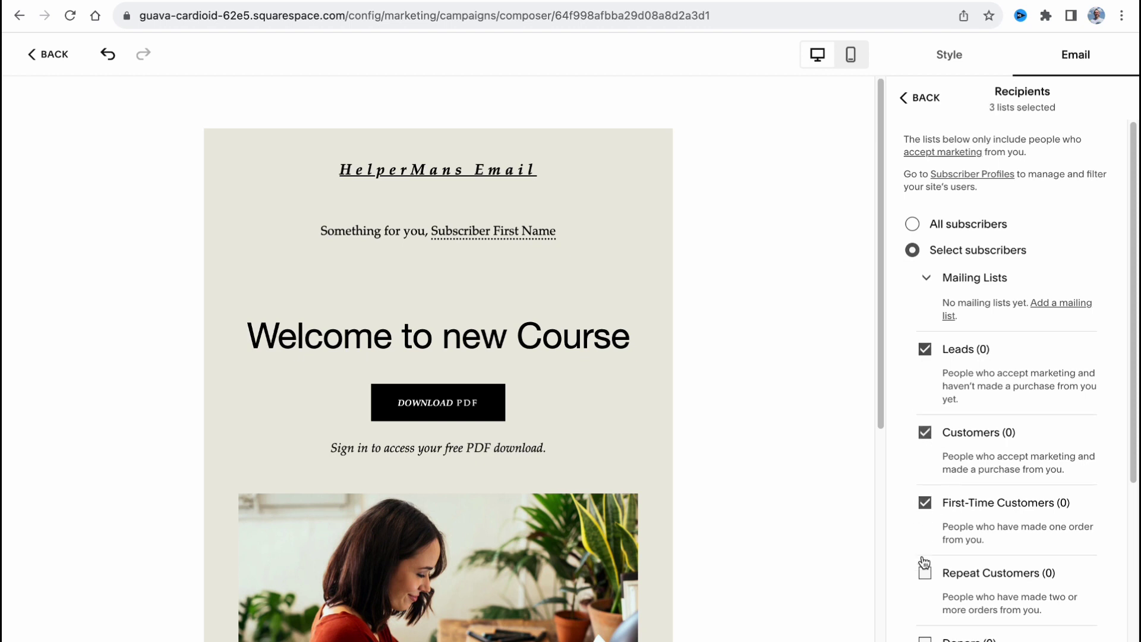
click(925, 573)
click(920, 98)
Open Sender Details and cancel adding a new sender, leaving it unset
click(968, 378)
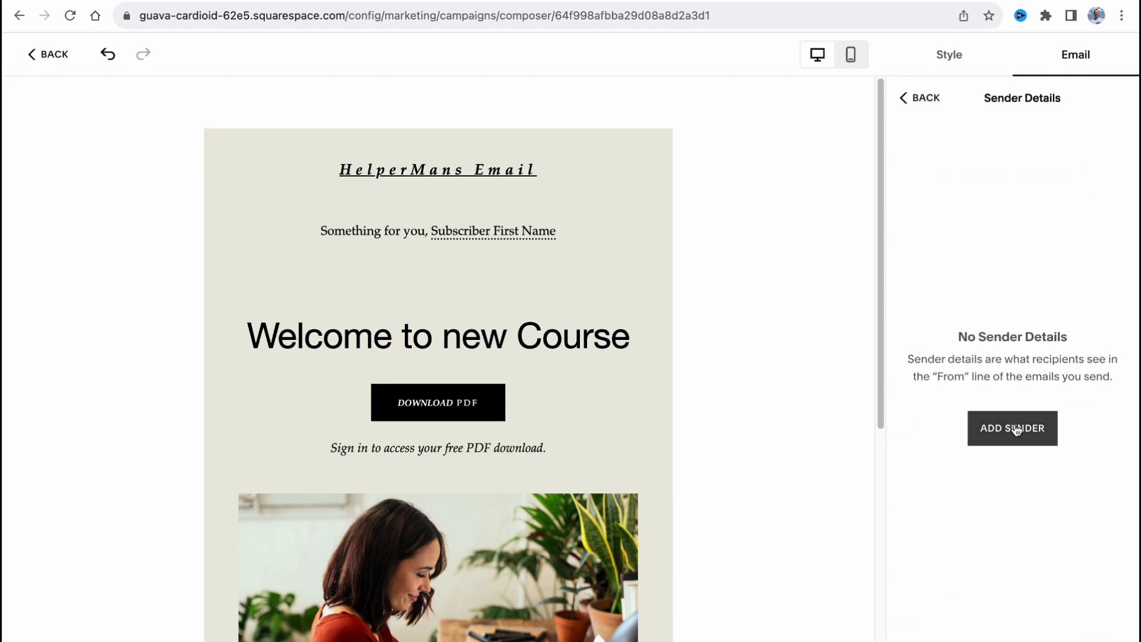
click(1014, 428)
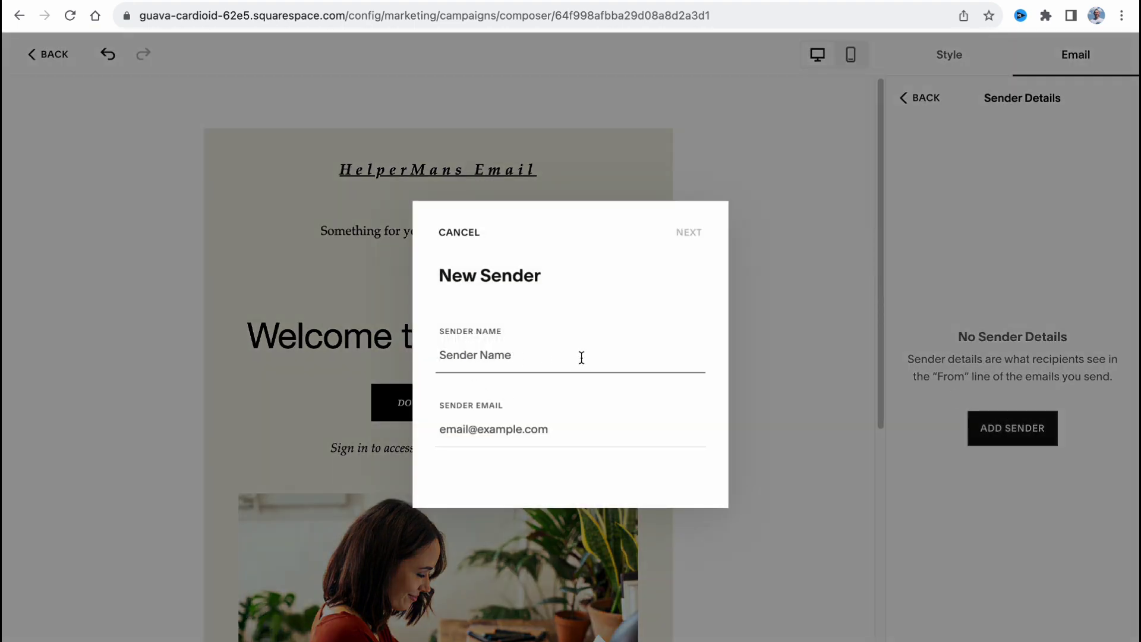
click(458, 232)
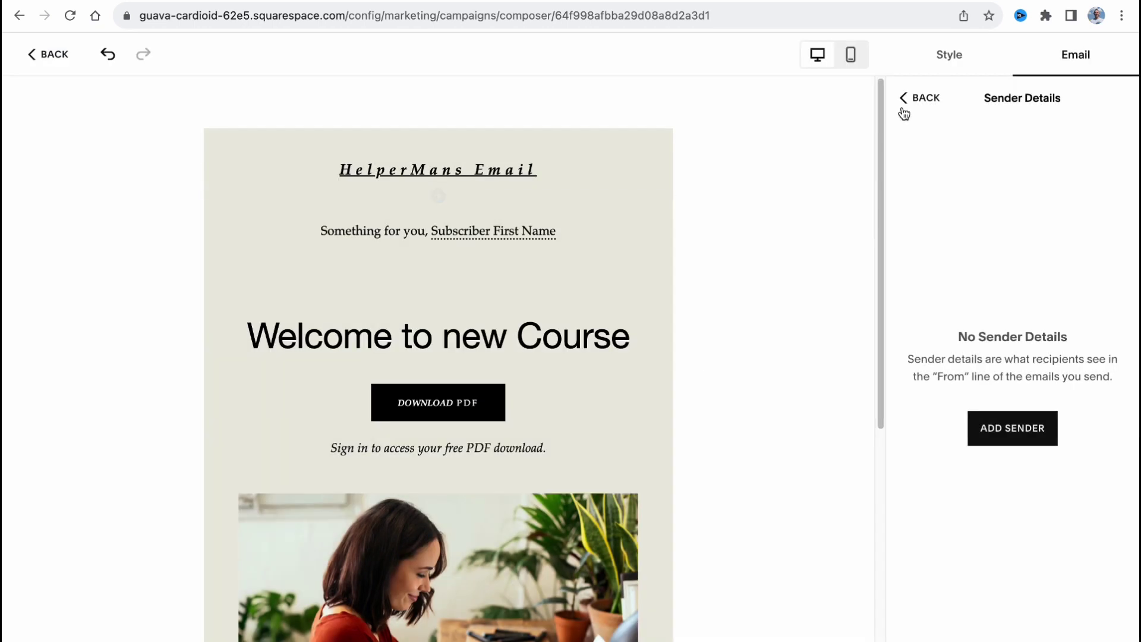
click(912, 105)
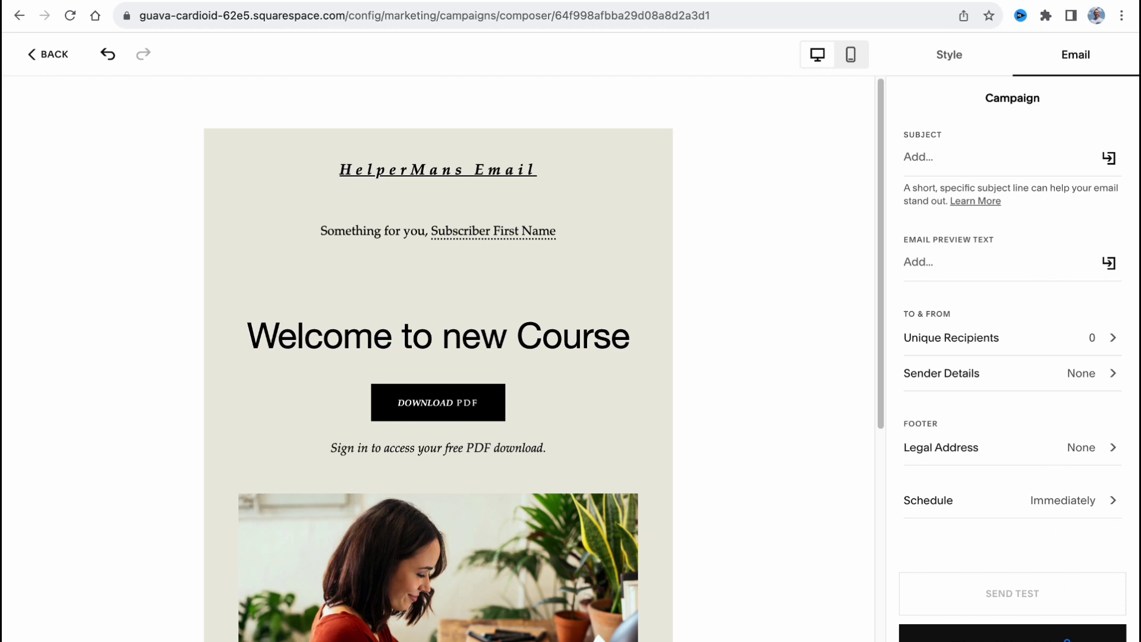
Send the campaign to trigger the upgrade prompt and reach the Select a Plan page
click(1012, 634)
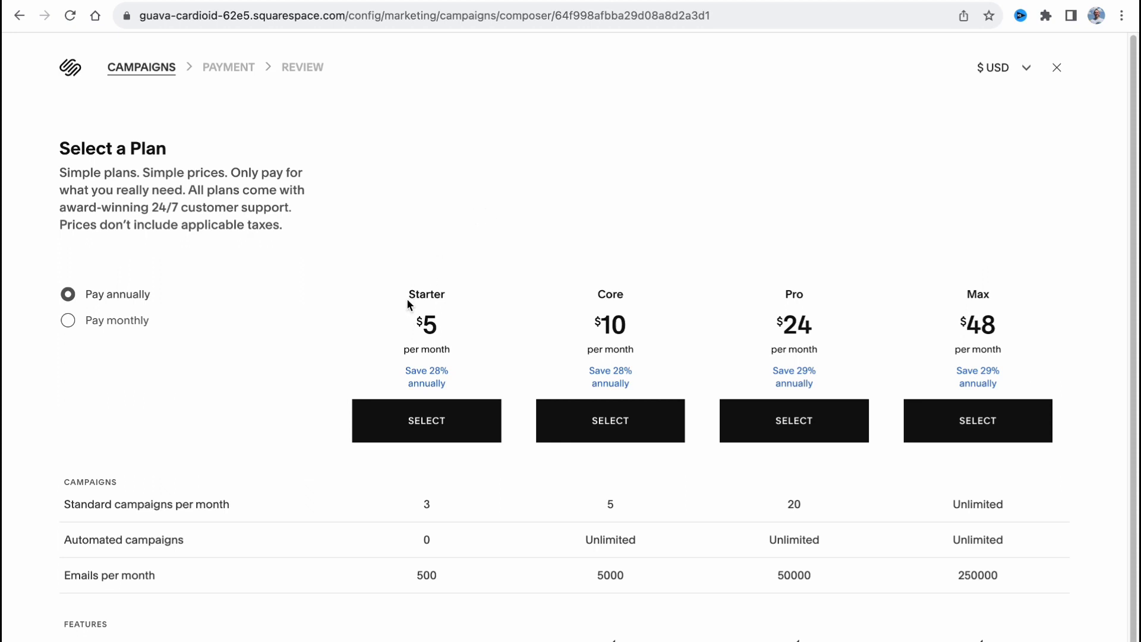
scroll(426, 252, down, 1)
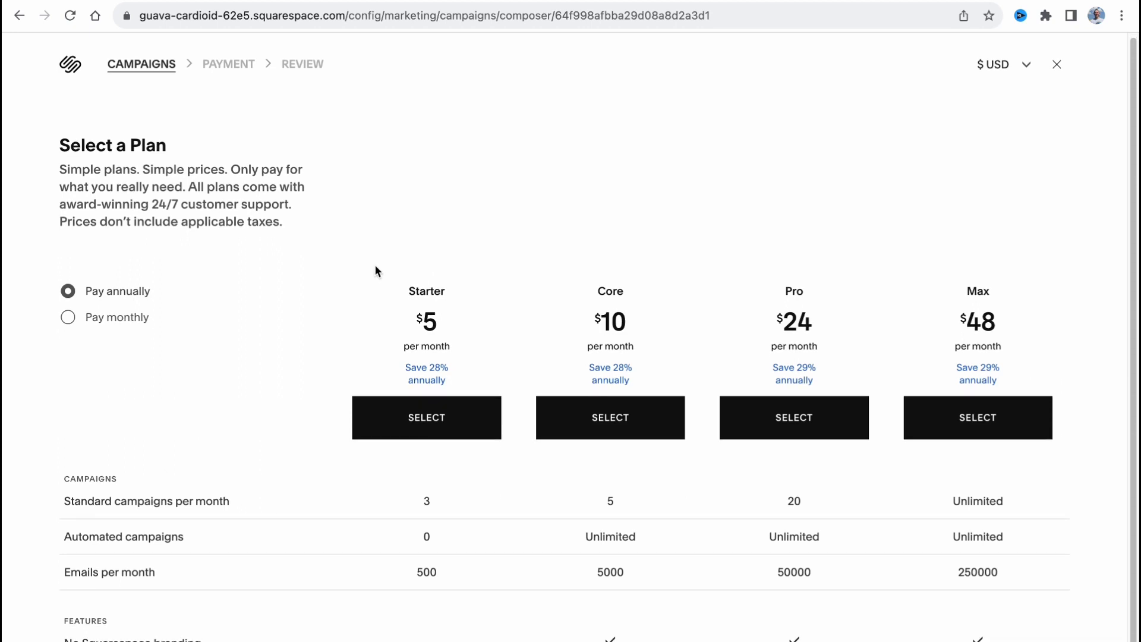
scroll(442, 402, down, 1)
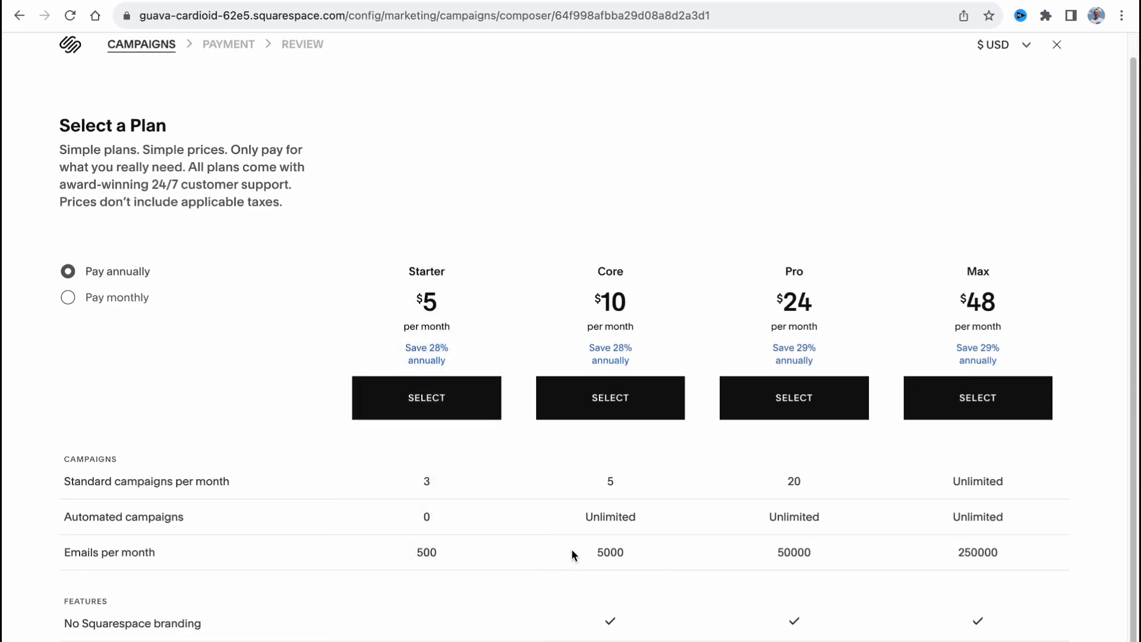
Compare plan features: campaigns, automated campaigns, emails per month, branding, and Pro/Max email allowances
drag(71, 481, 230, 481)
drag(43, 518, 224, 517)
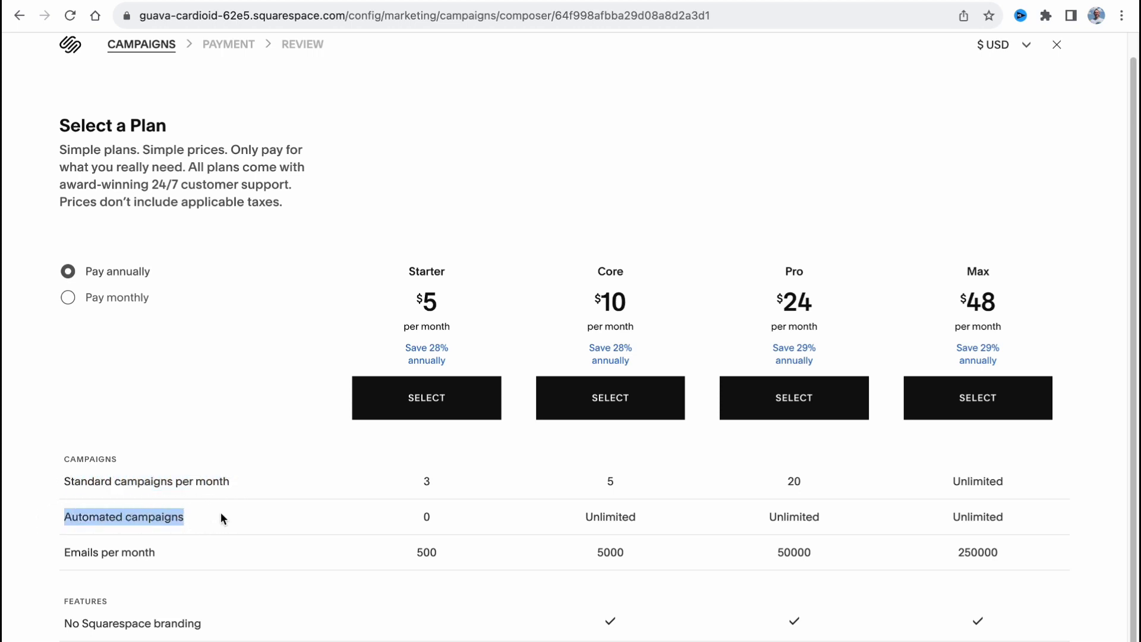
drag(65, 549, 177, 556)
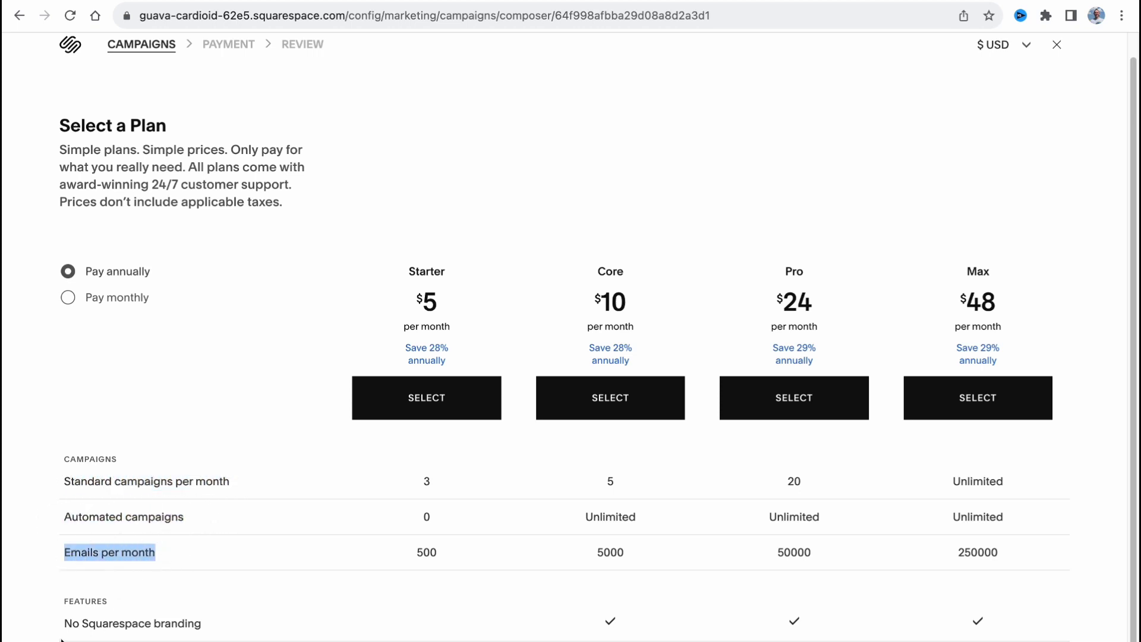
drag(64, 624, 205, 622)
click(398, 627)
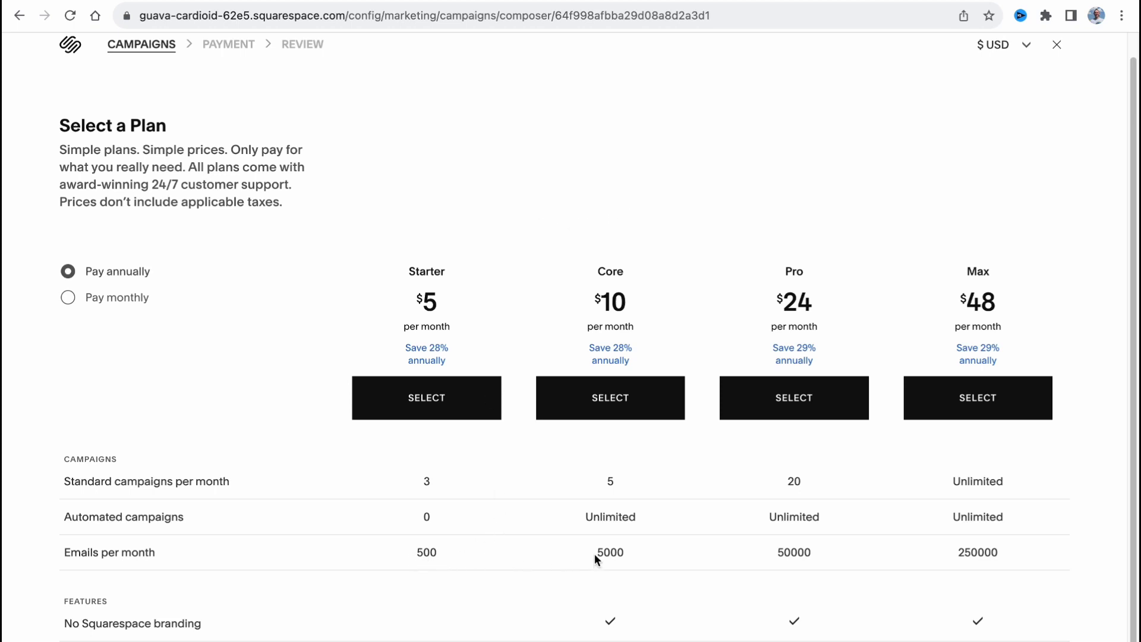
drag(785, 552, 922, 557)
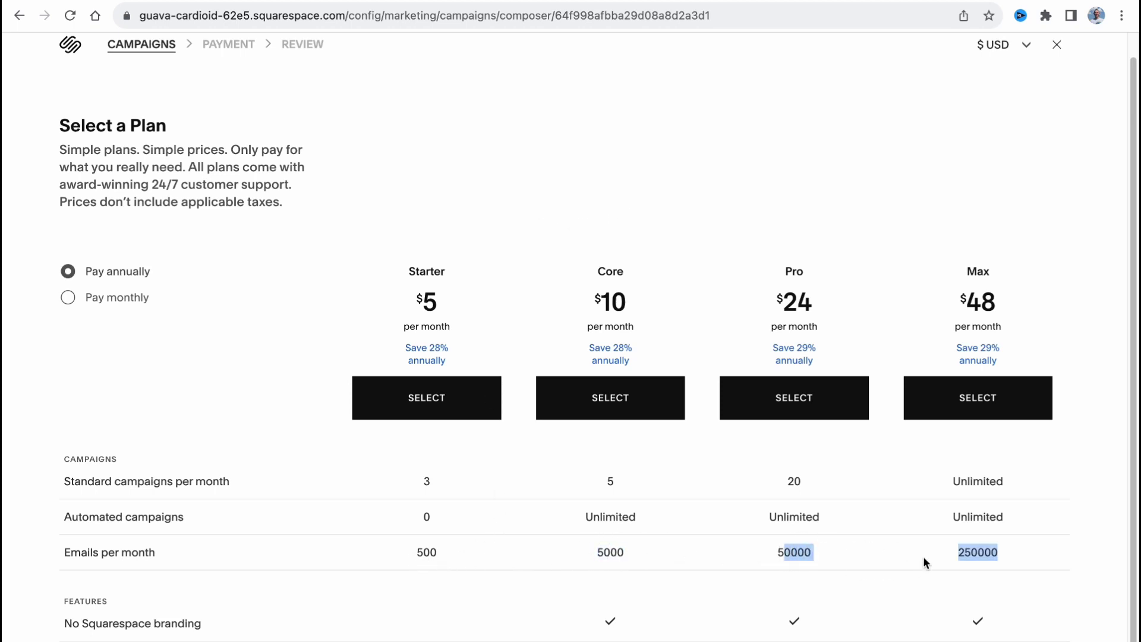
click(965, 562)
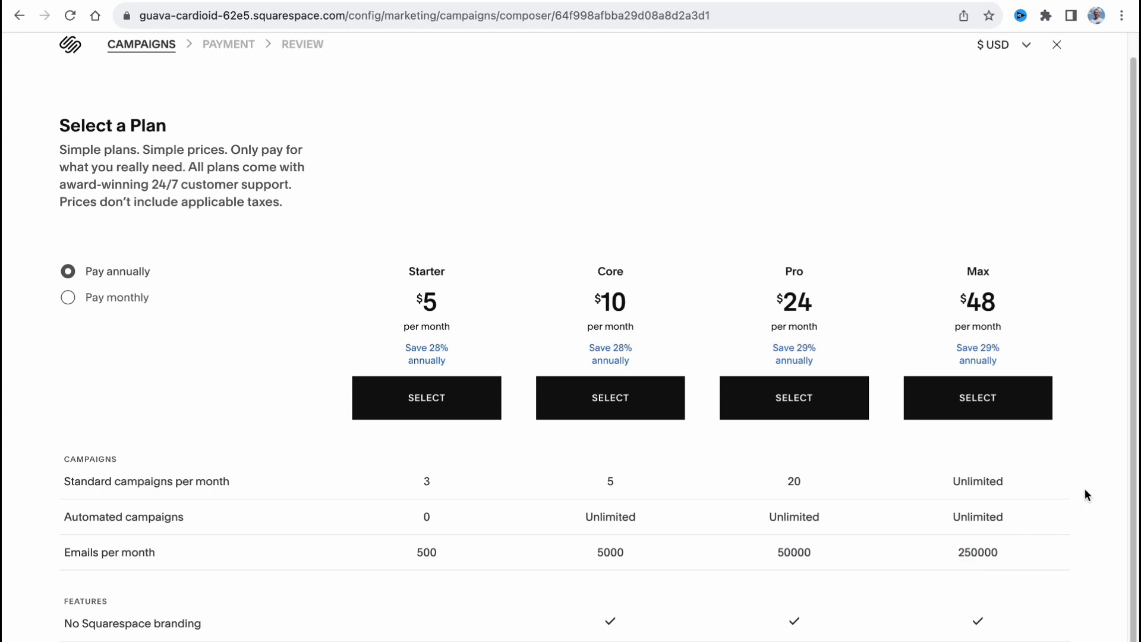
Switch to monthly billing so plans show Starter $7, Core $14, Pro $34, Max $68
click(111, 297)
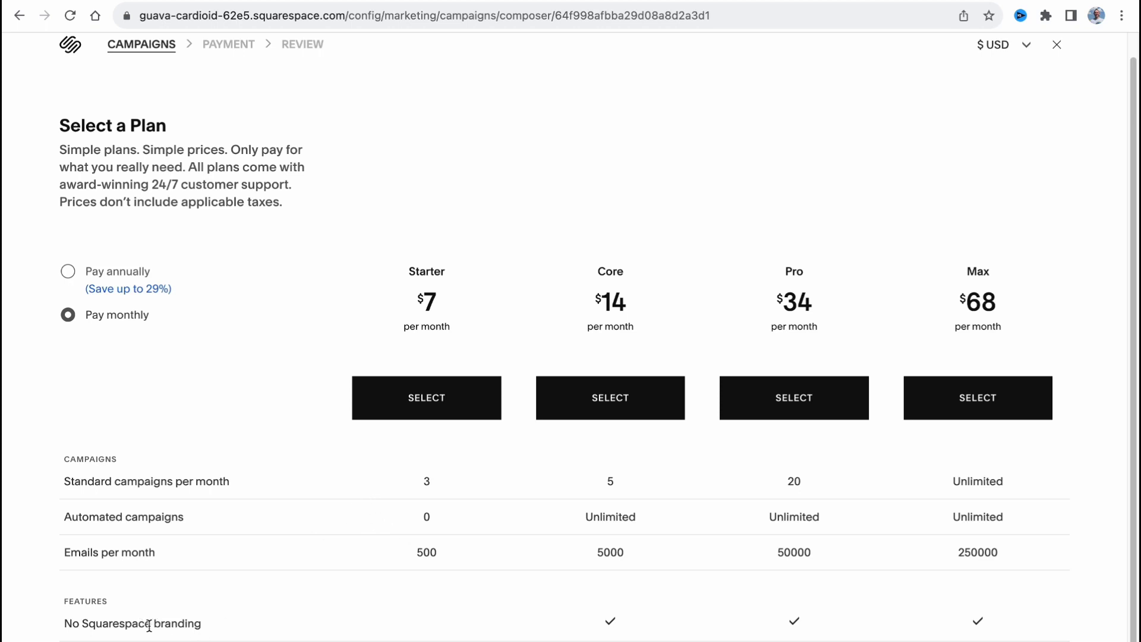
drag(594, 265, 652, 273)
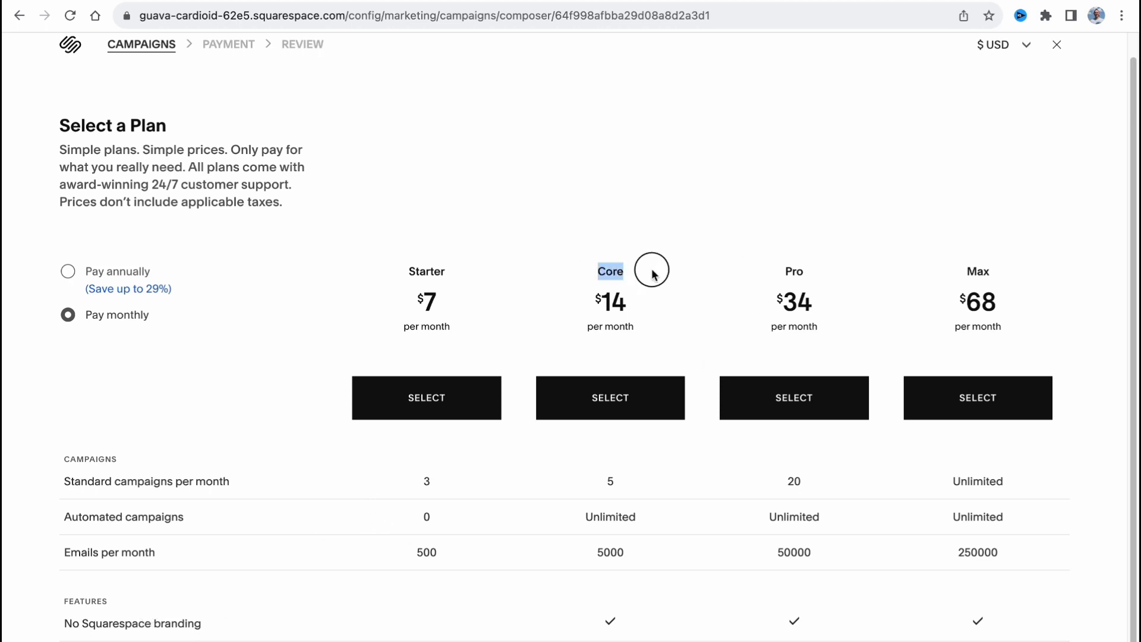
click(715, 219)
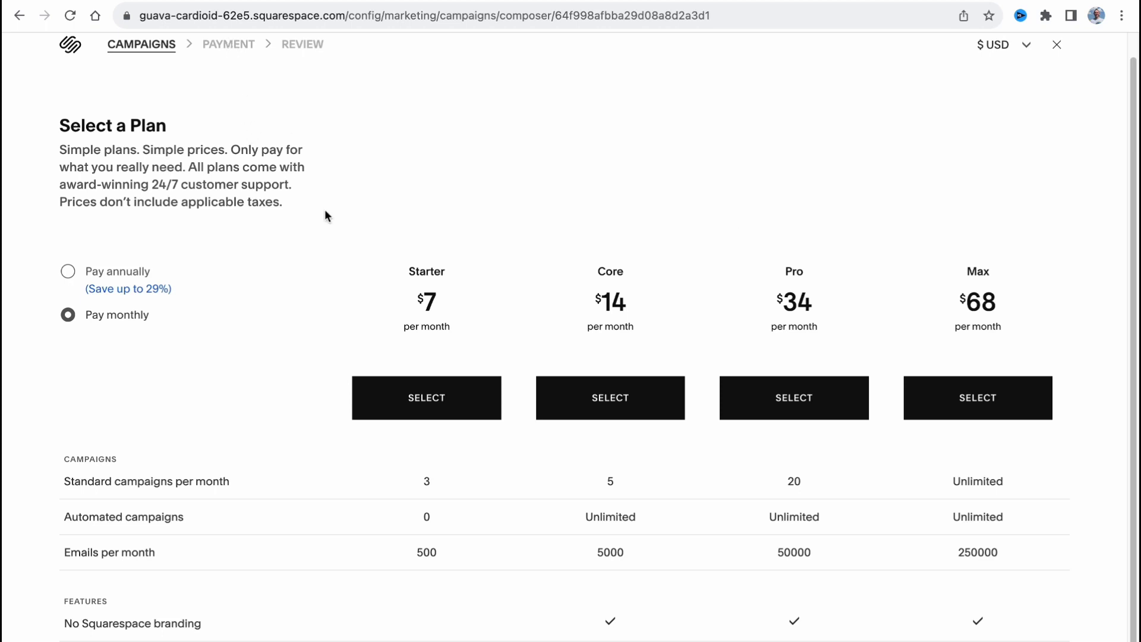
Select the monthly Starter plan and review its $7.00 payment information page
click(443, 397)
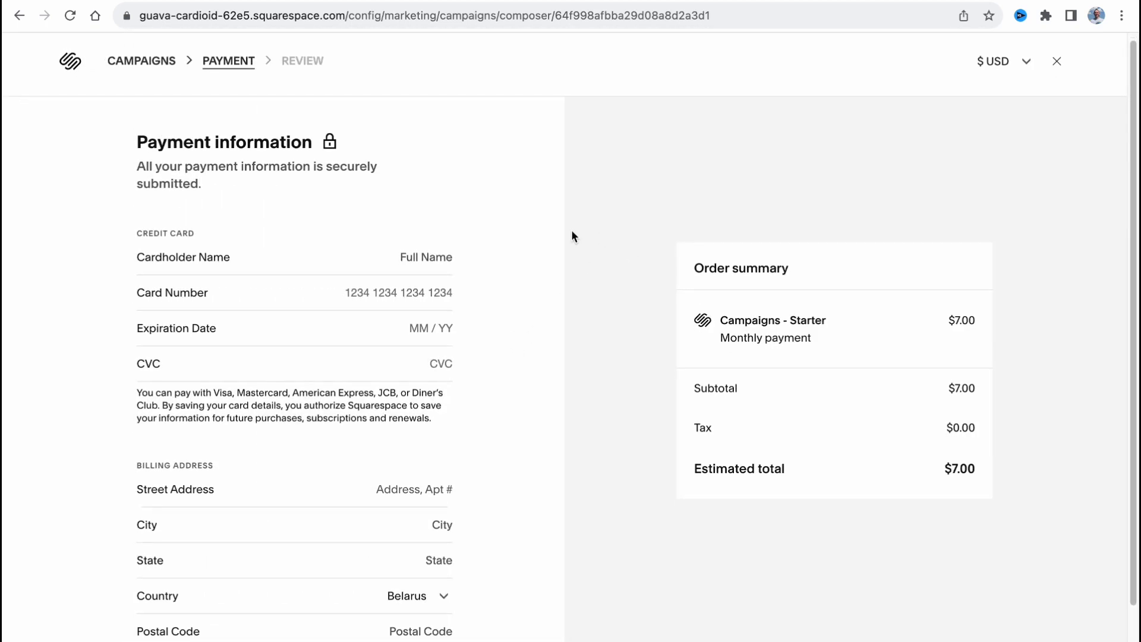
scroll(240, 209, down, 2)
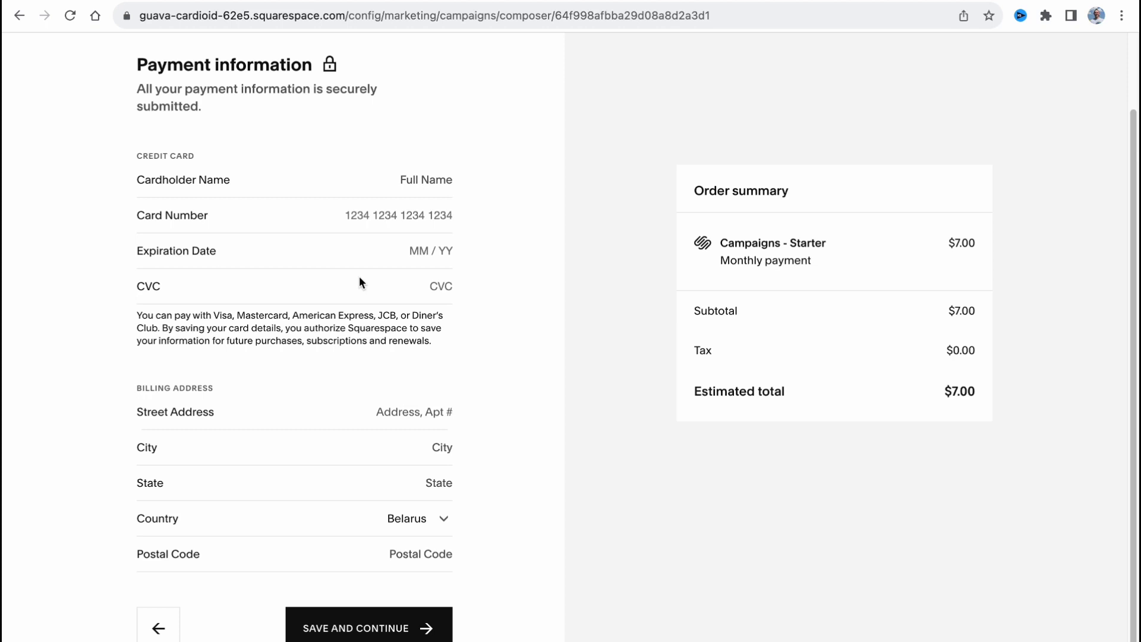
scroll(546, 314, up, 2)
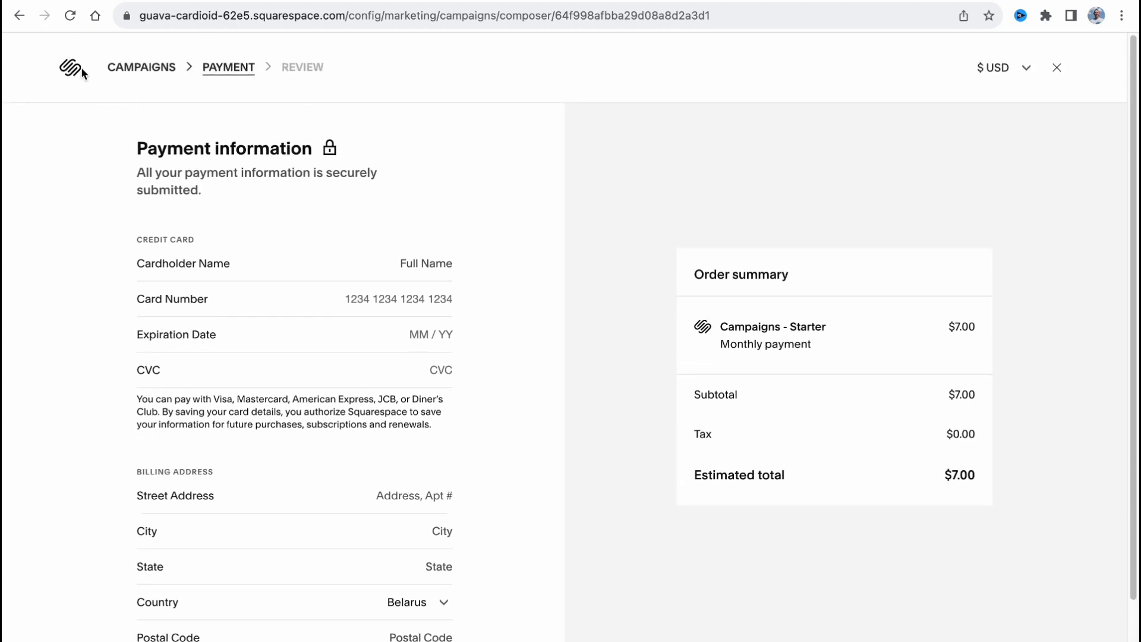
Exit checkout and return to the 'Welcome to new Course' email composer
click(1056, 67)
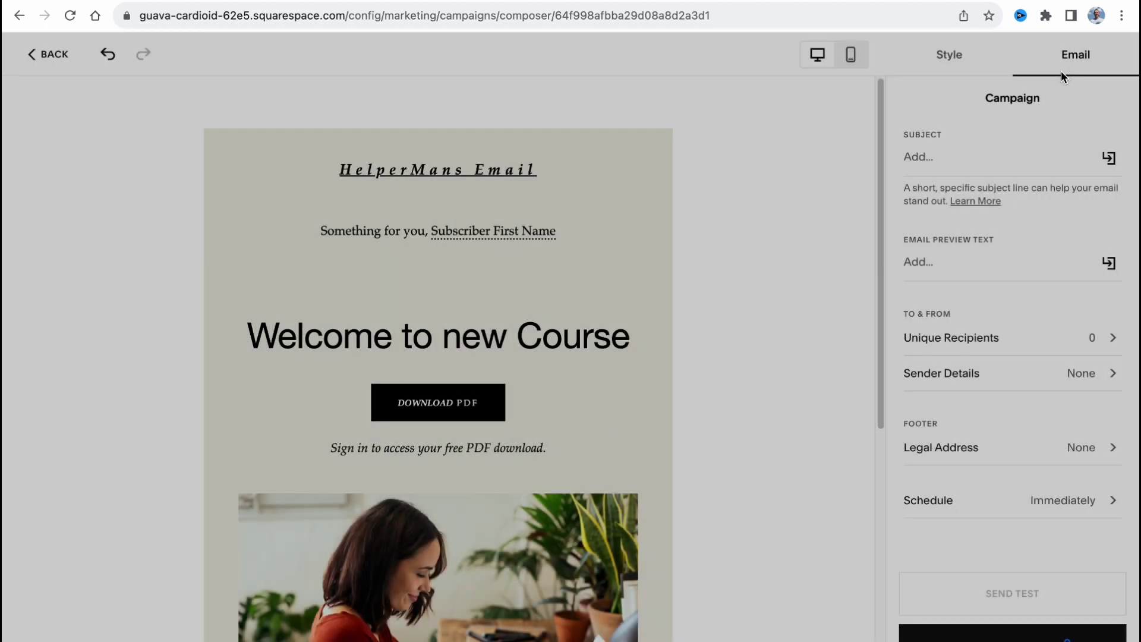